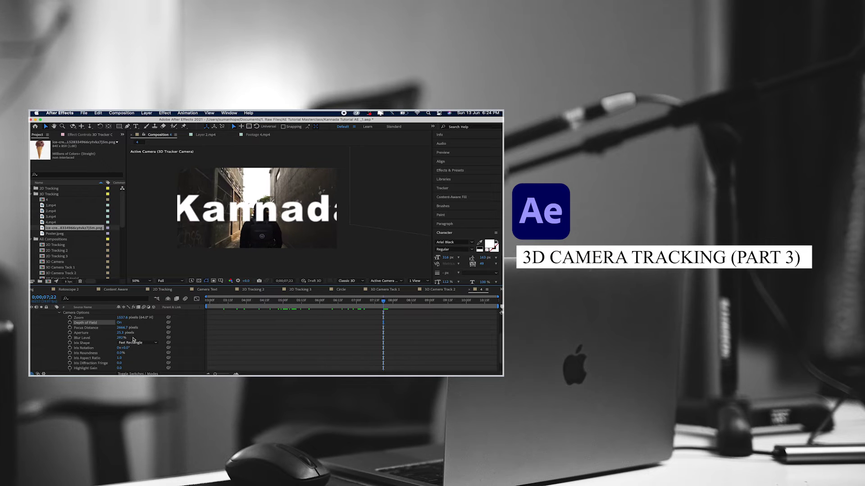
Bring up composition 4, which holds only the 4.mp4 alley footage layer.
drag(121, 343, 188, 332)
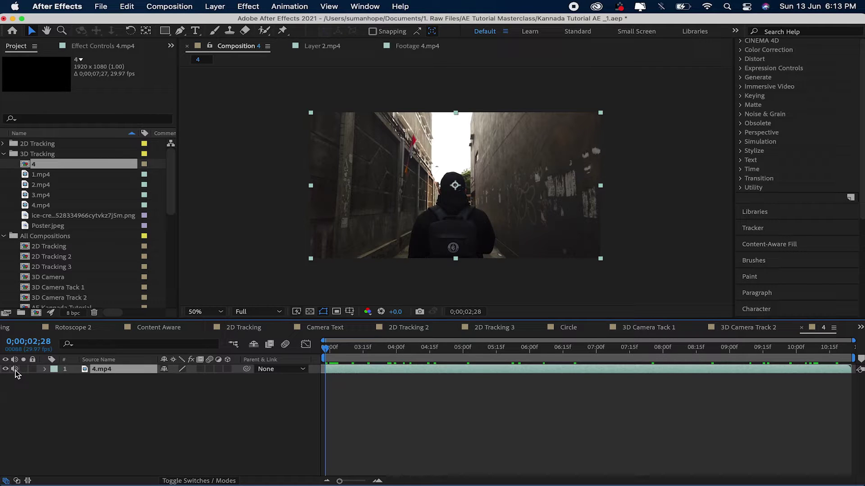
Select the 4.mp4 layer and run Track Camera from the Tracker panel to solve the footage.
click(166, 407)
click(90, 373)
click(790, 234)
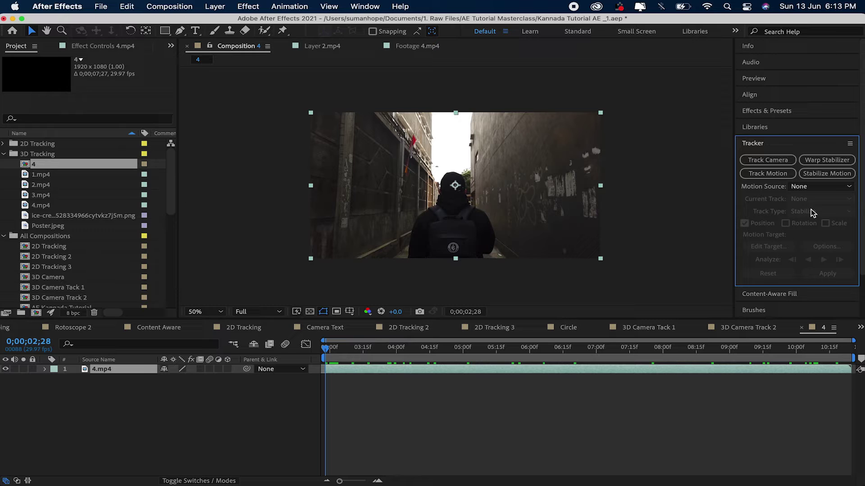
click(760, 162)
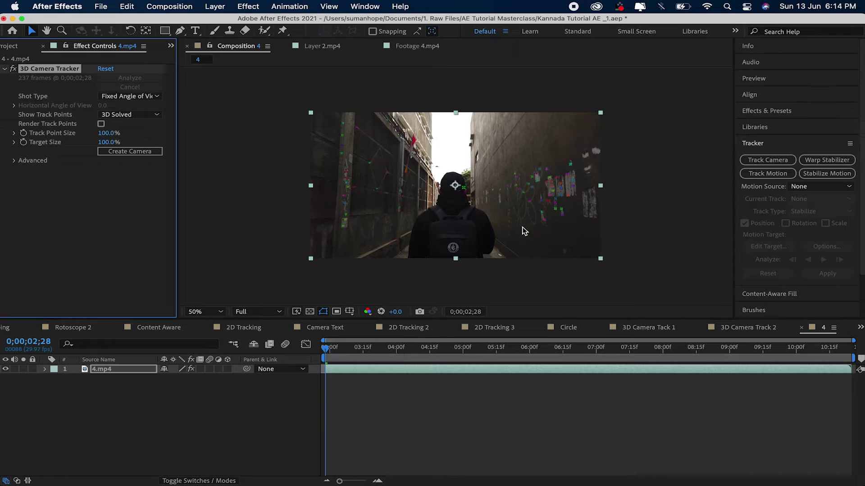
Pick track points around the red target on the right wall and create a text layer and camera there.
drag(335, 353, 512, 361)
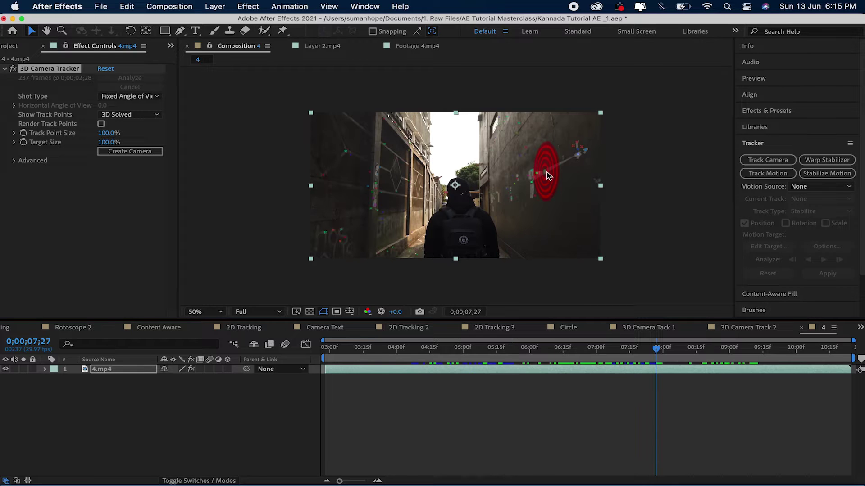
click(548, 175)
right_click(548, 176)
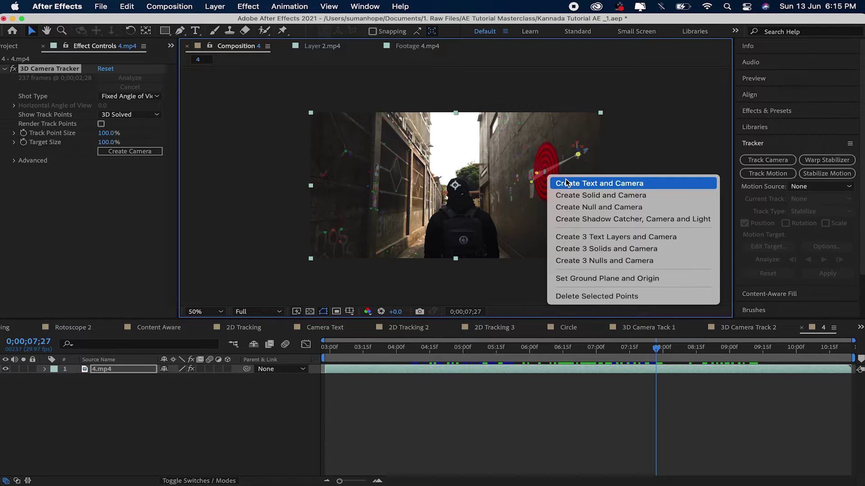
click(652, 183)
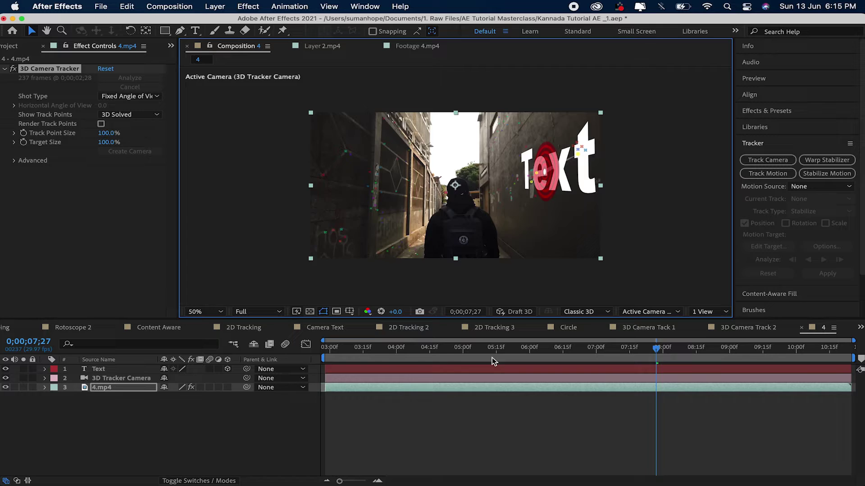
Preview the tracked text from the start of the clip.
drag(493, 362, 316, 369)
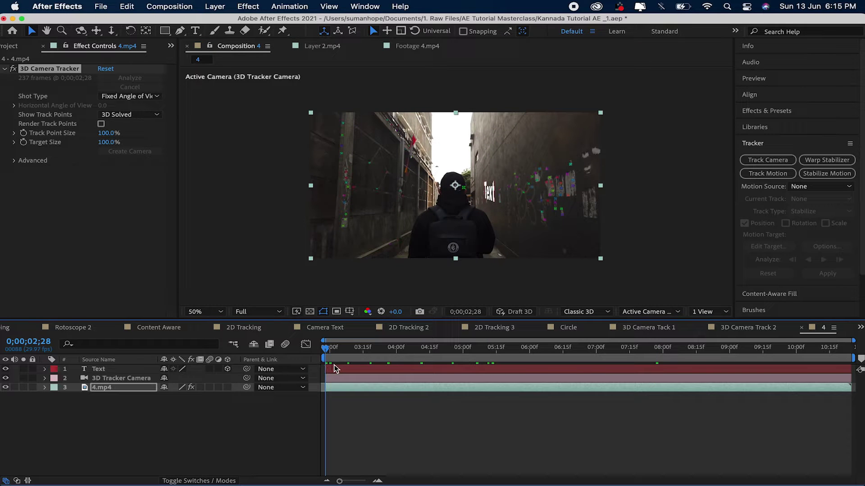
key(space)
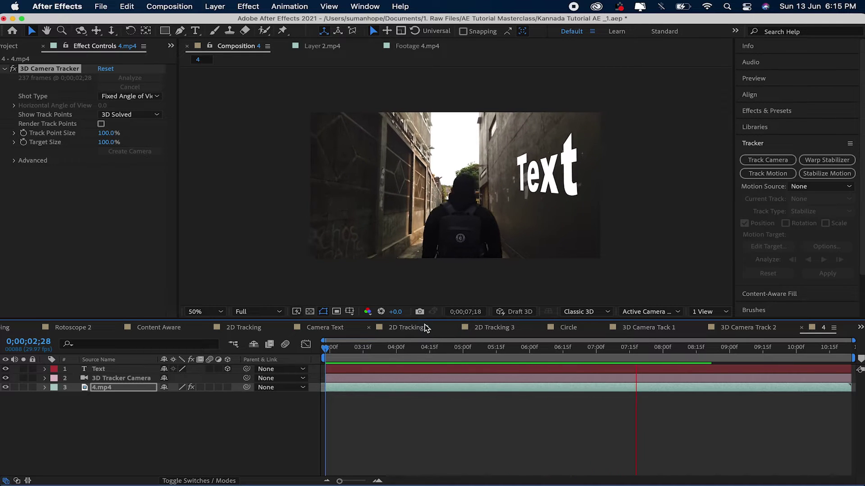
key(space)
click(505, 348)
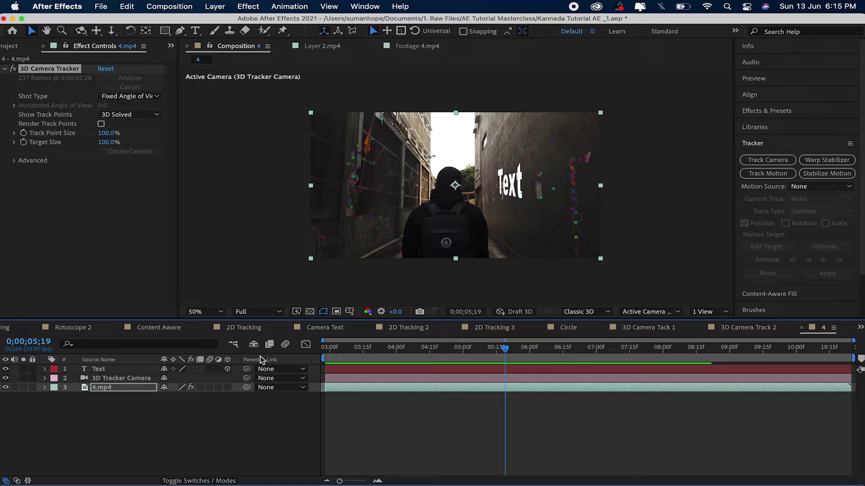
Change the wall text to read 'Kannada' and preview it staying pinned to the wall.
click(133, 380)
click(121, 370)
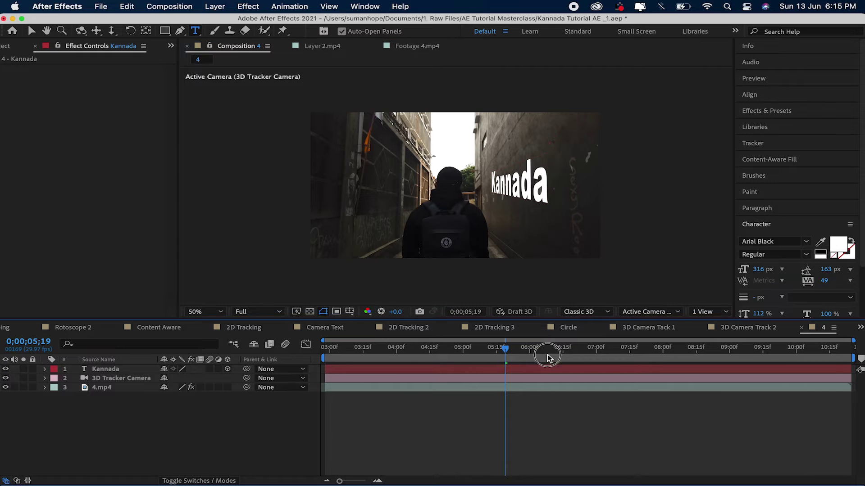
drag(548, 357, 626, 360)
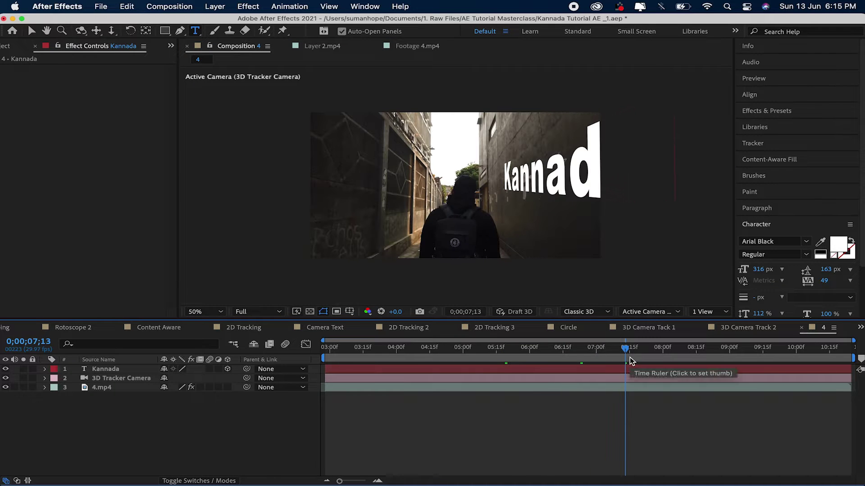
key(space)
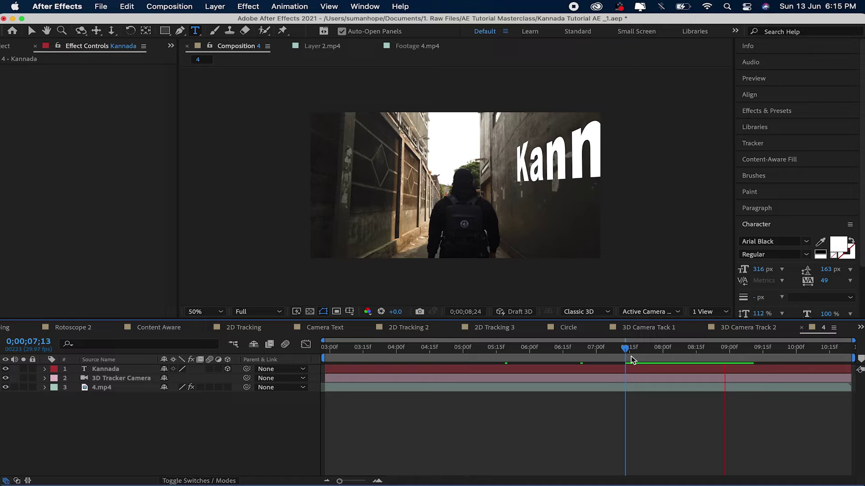
drag(590, 359, 445, 359)
Delete the Kannada text layer and the 3D Tracker Camera layer.
key(v)
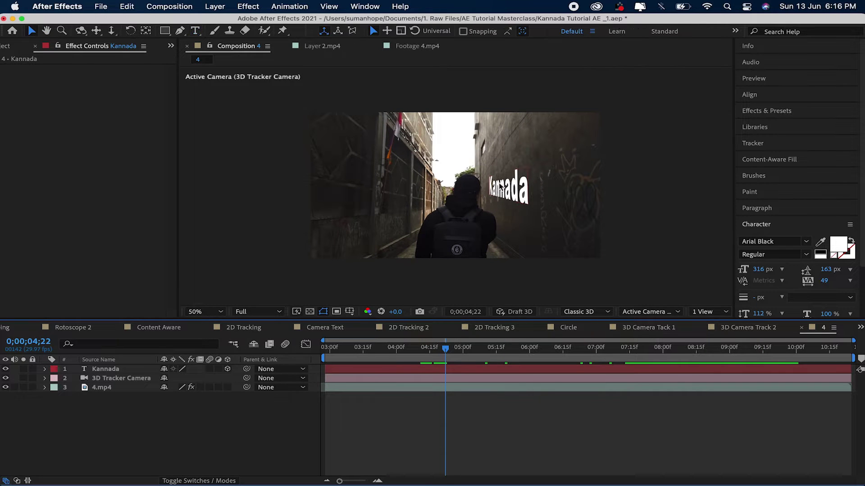
click(89, 371)
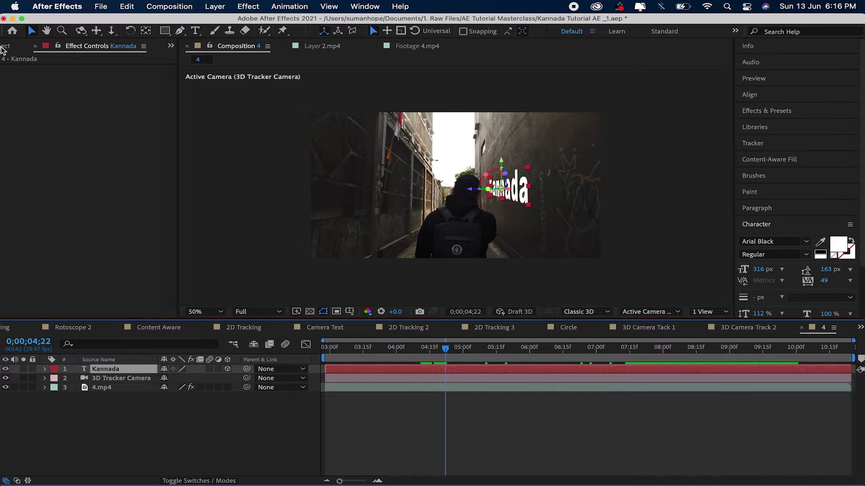
key(period)
click(108, 369)
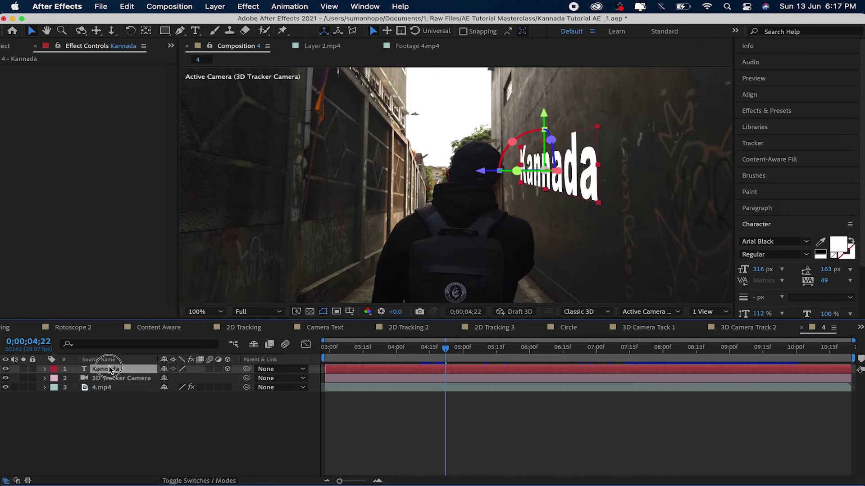
key(Delete)
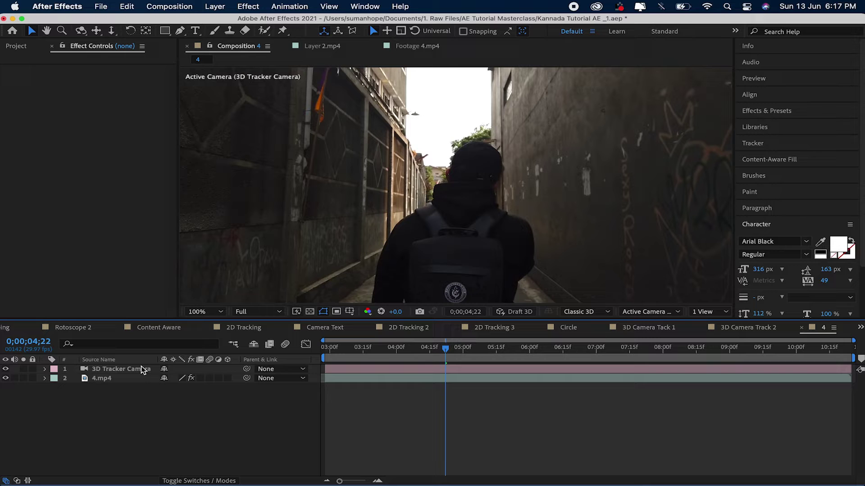
click(108, 370)
key(Delete)
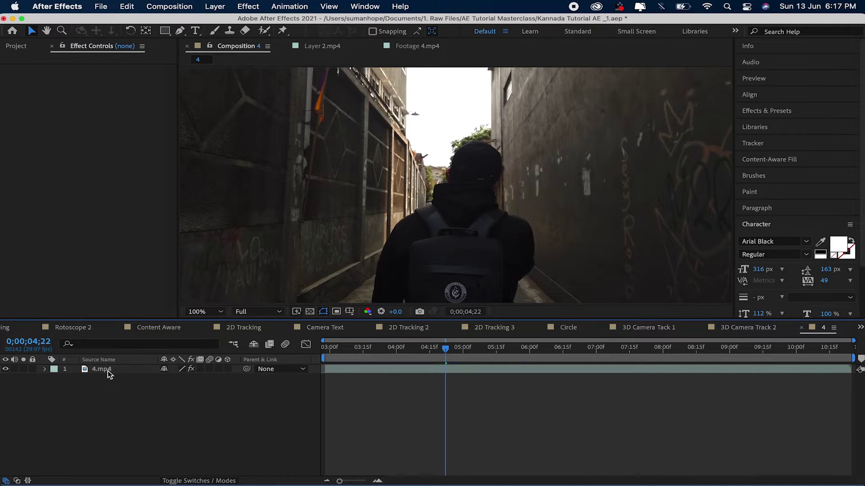
Create Track Null 1 and a tracker camera from the right-wall track points.
click(107, 370)
click(66, 68)
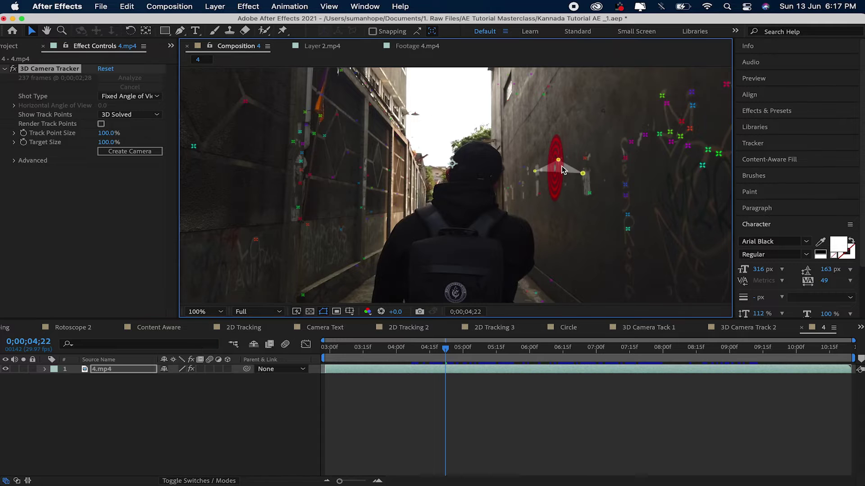
right_click(562, 169)
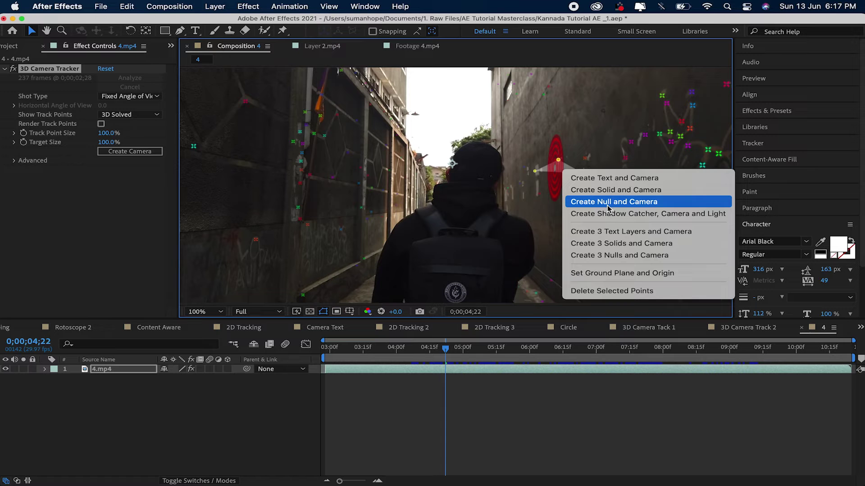
click(681, 208)
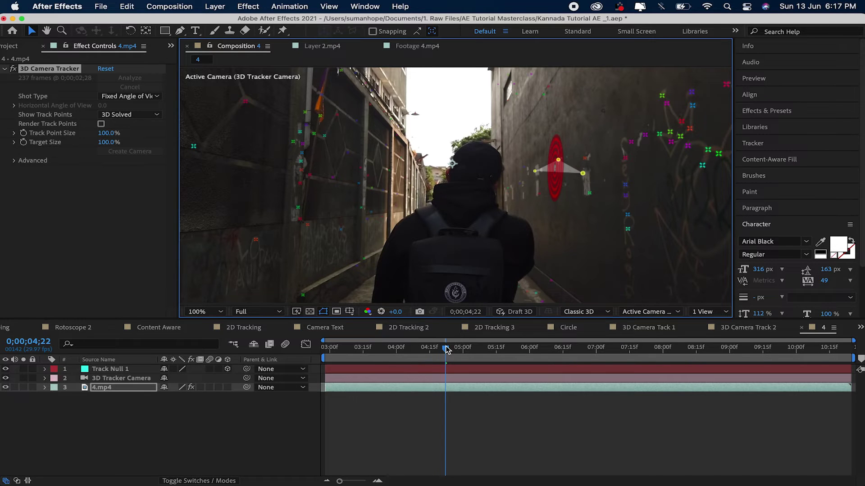
drag(446, 349, 382, 371)
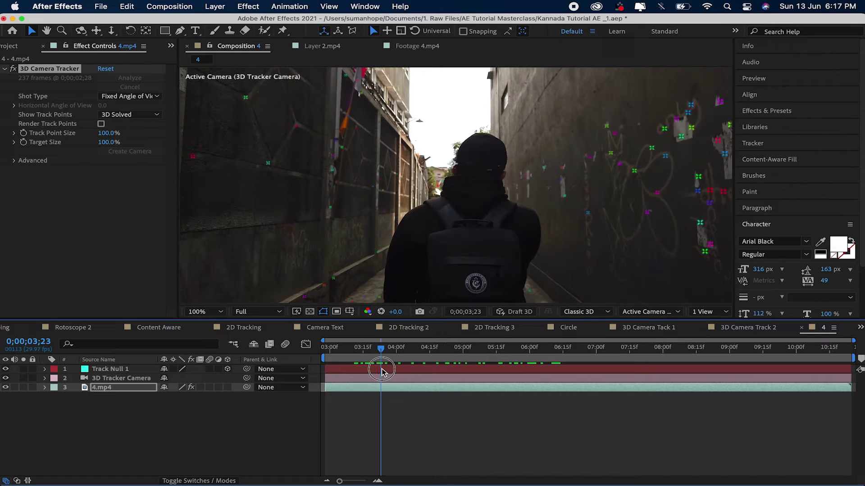
click(125, 368)
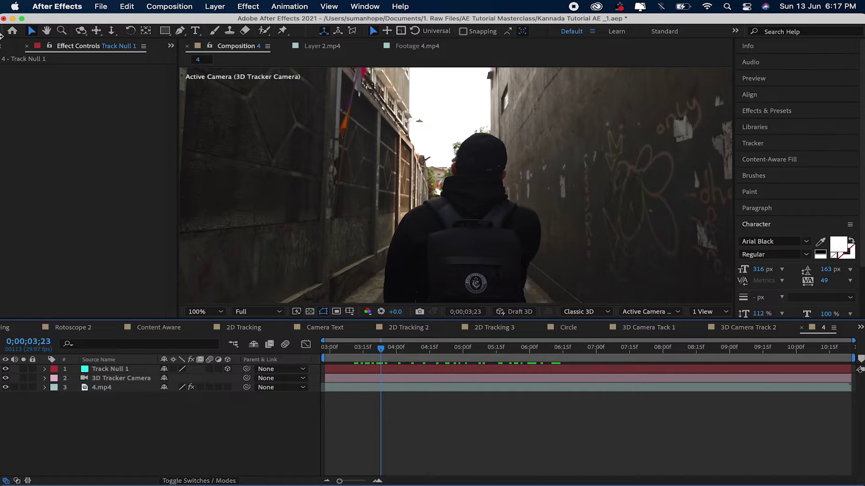
click(2, 47)
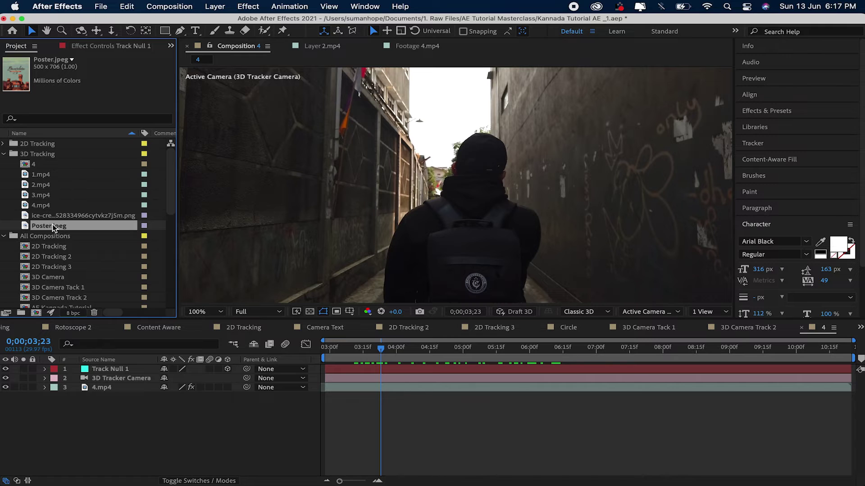
Add Poster.jpeg above Track Null 1 in composition 4 and make it a 3D layer.
drag(53, 228, 165, 367)
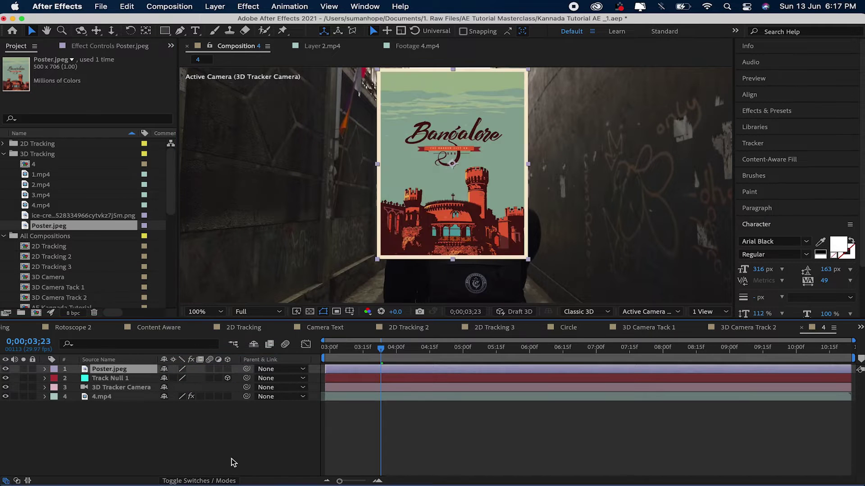
click(227, 369)
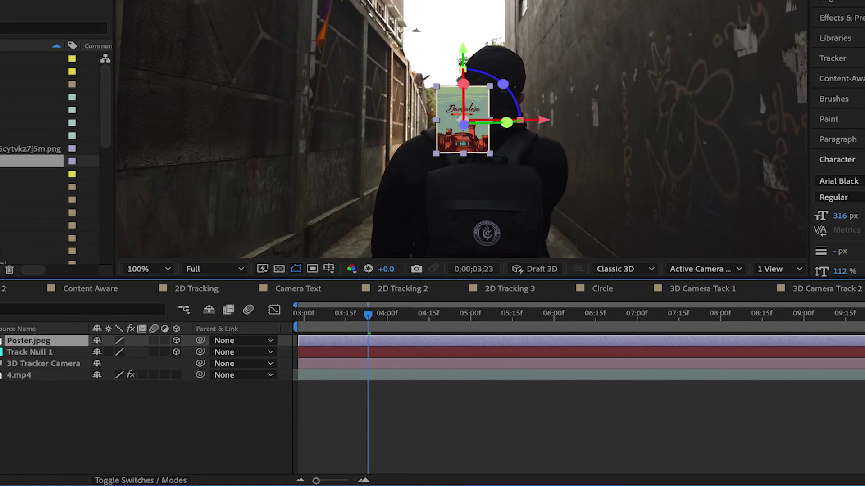
click(174, 481)
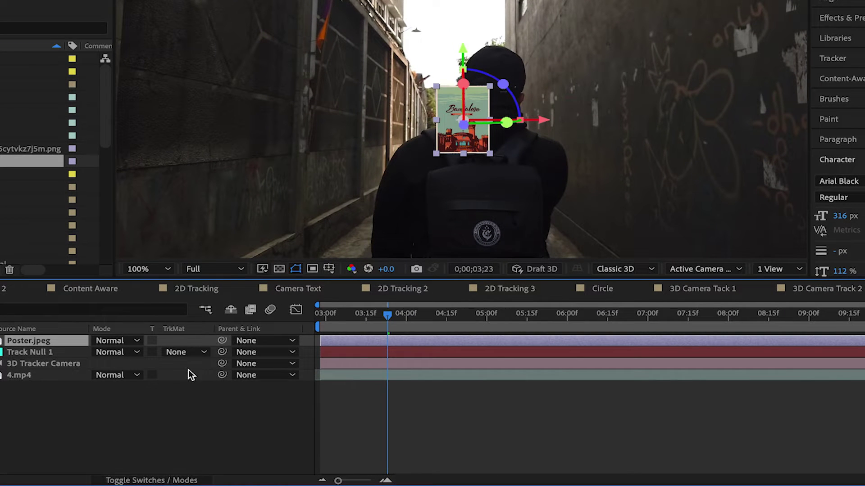
click(184, 480)
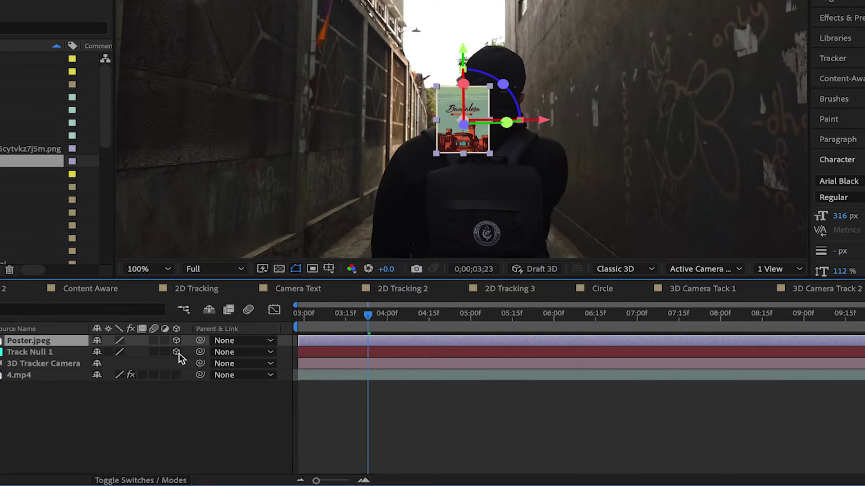
click(160, 481)
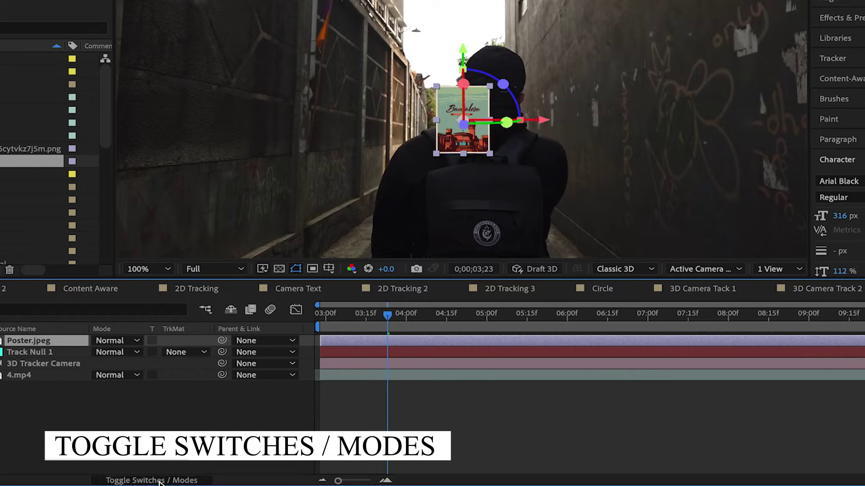
click(160, 481)
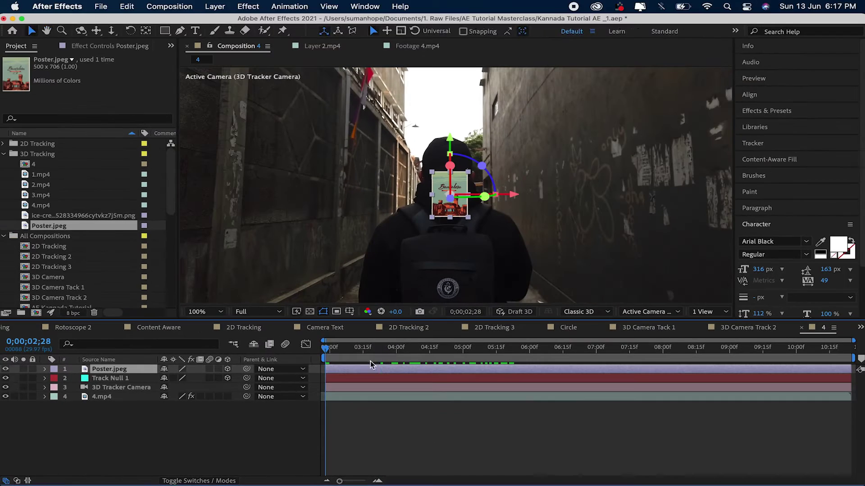
key(space)
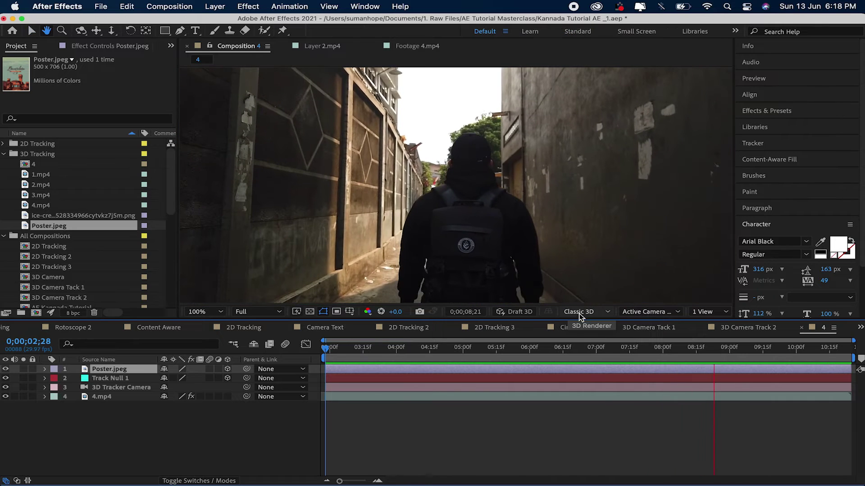
Slide the poster right onto the right-hand wall and adjust its height.
key(space)
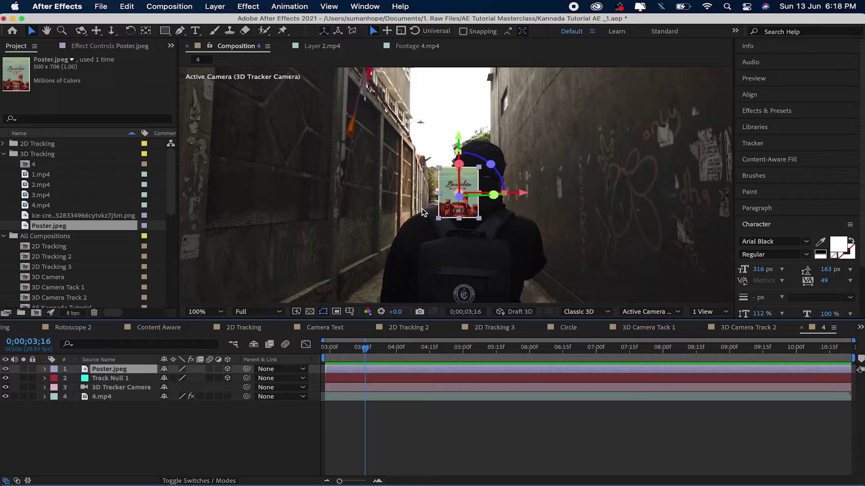
drag(522, 193, 858, 164)
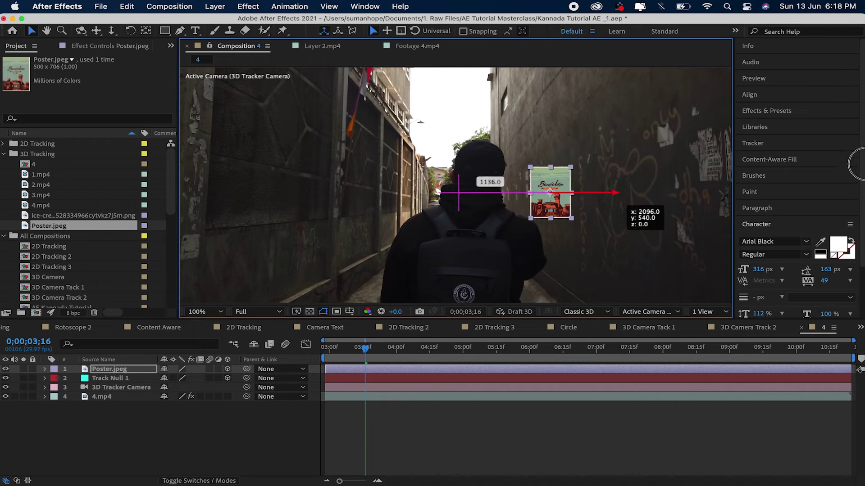
drag(856, 134, 856, 135)
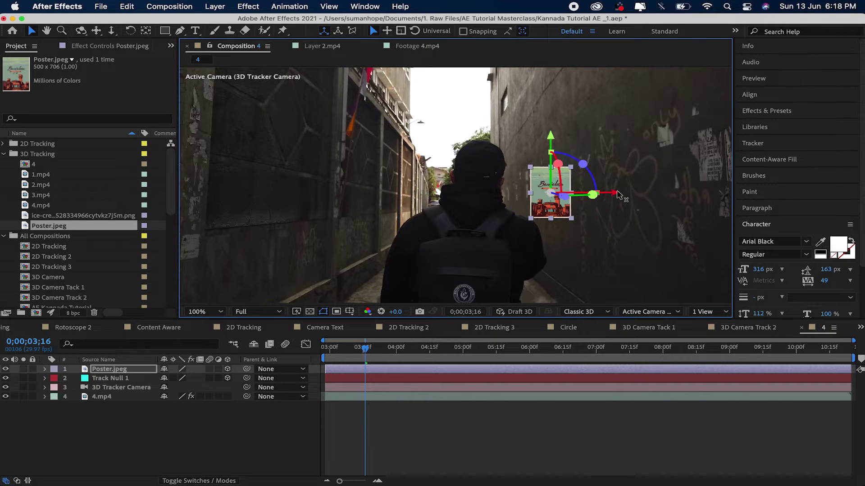
drag(619, 194, 685, 193)
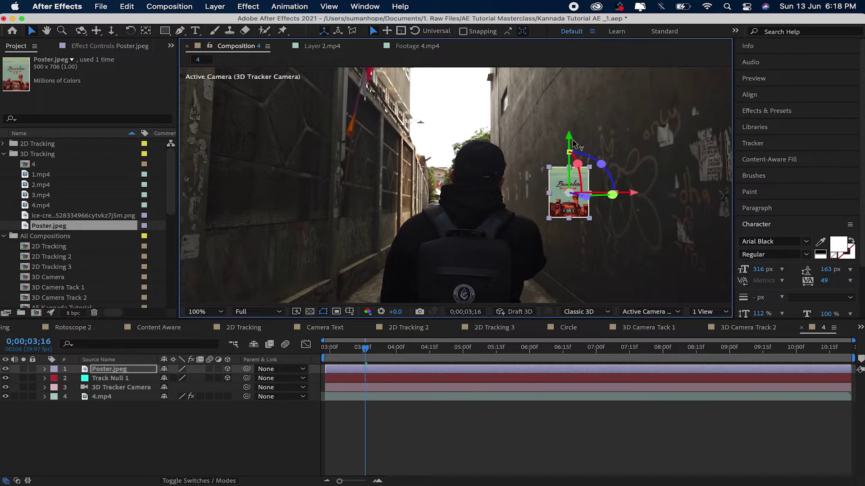
mouse_move(572, 143)
mouse_down()
mouse_move(573, 115)
mouse_move(577, 146)
mouse_up()
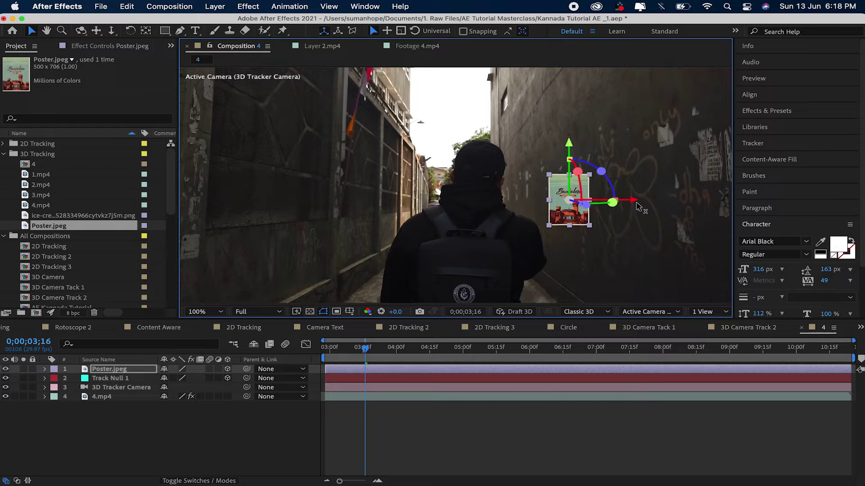
drag(638, 207, 509, 226)
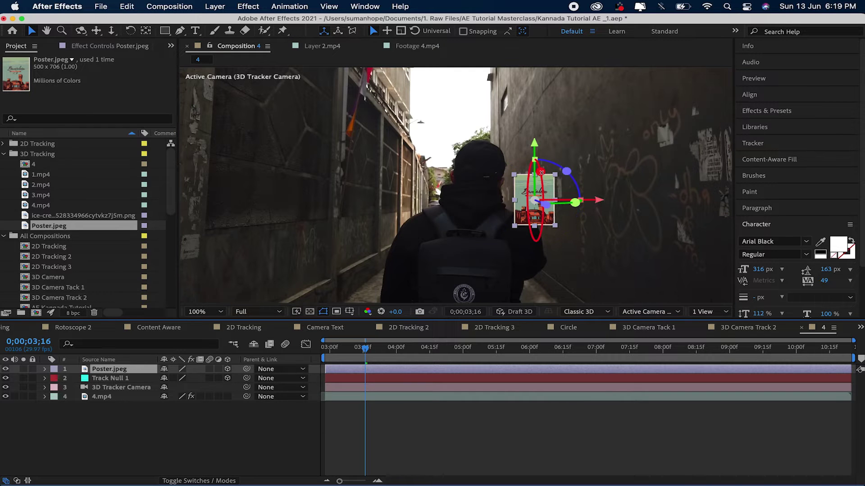
Rotate the poster around its Y axis to face along the right wall.
click(573, 205)
drag(573, 205, 518, 170)
scroll(531, 216, up, 3)
key(h)
key(v)
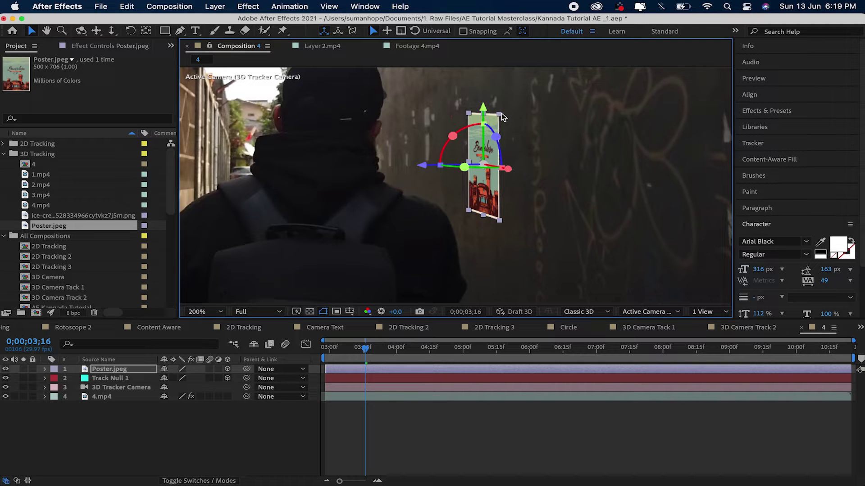
Enlarge the poster by its corner handle and push it flat against the wall.
drag(502, 115, 537, 75)
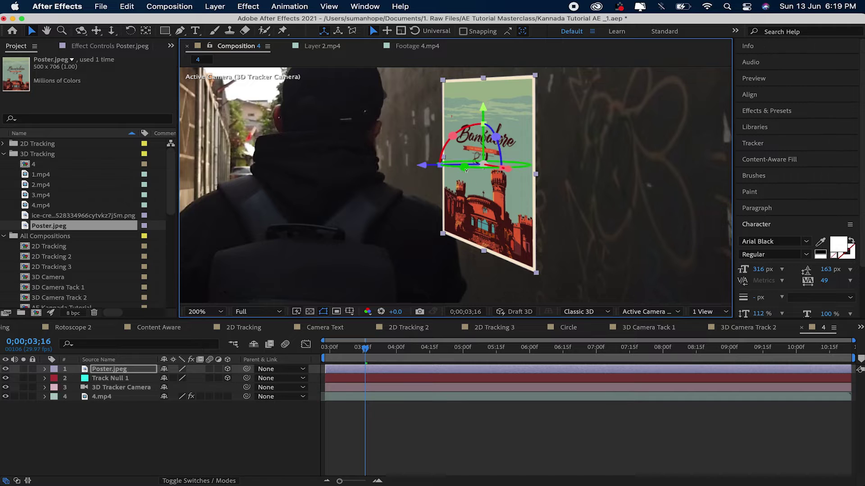
scroll(443, 166, down, 2)
key(Page_Down)
key(Page_Down)
key(Page_Down)
key(Page_Down)
key(Page_Down)
drag(479, 126, 497, 11)
click(410, 462)
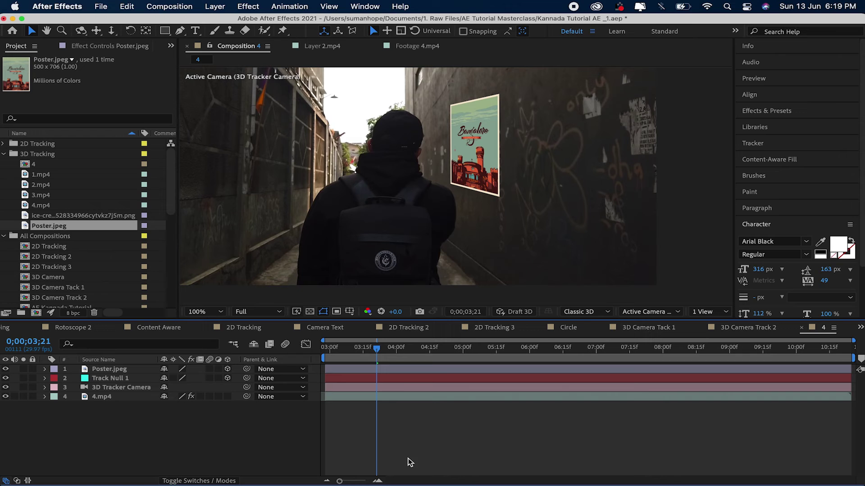
Lower the Poster.jpeg opacity to about half, entering 60 in the Opacity field.
click(116, 371)
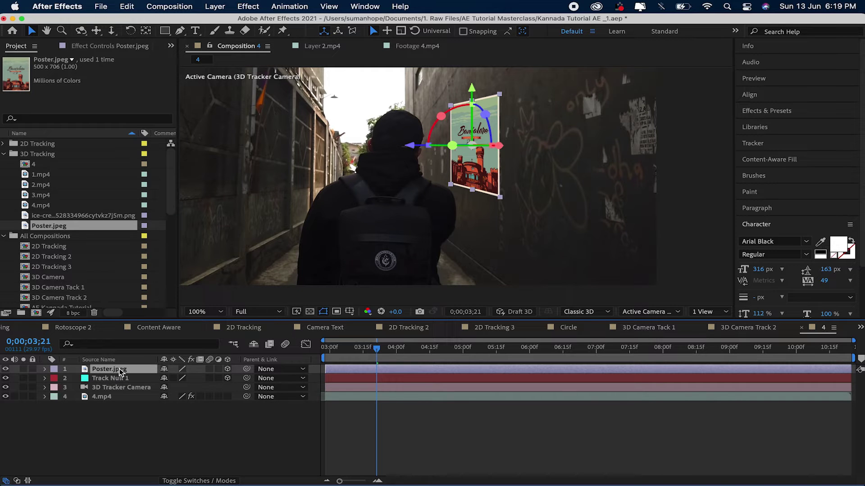
key(t)
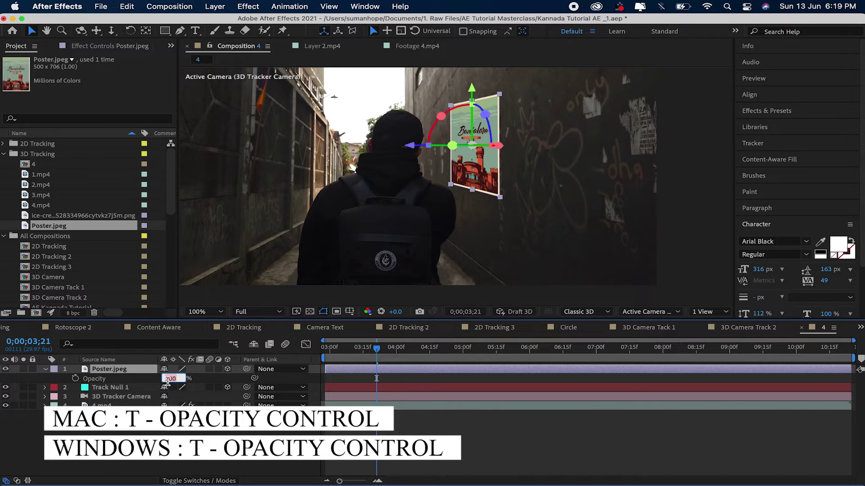
key(Return)
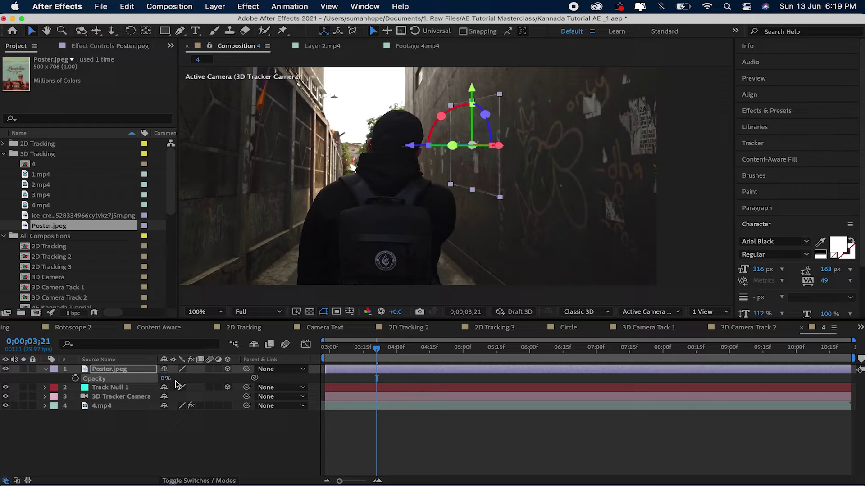
drag(166, 379, 193, 384)
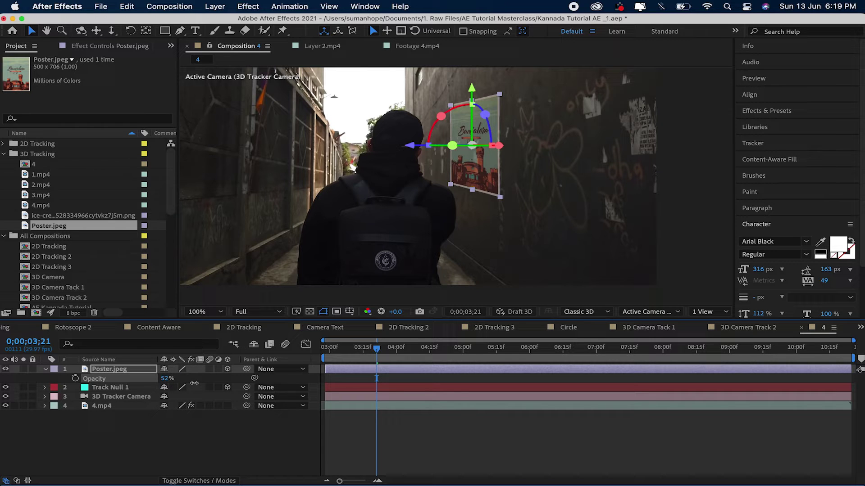
click(168, 380)
text(60)
key(Return)
Compare the poster with and without reduced opacity, then preview the shot to frame 3;29.
click(277, 460)
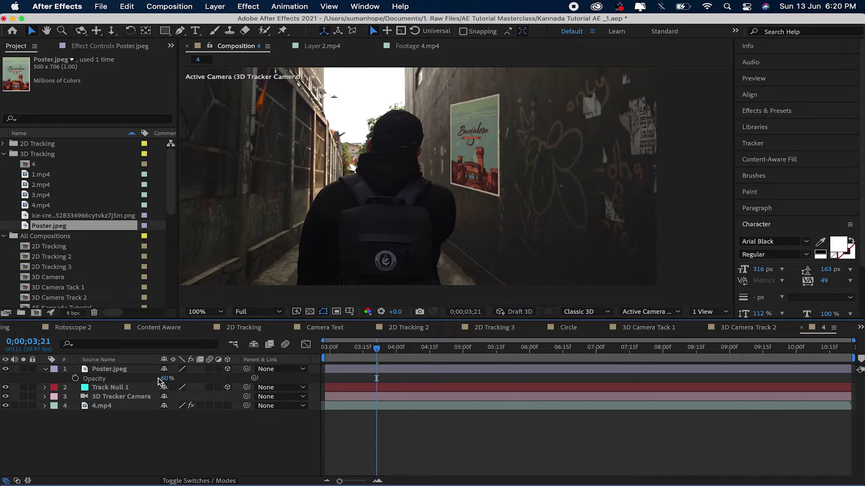
key(super+z)
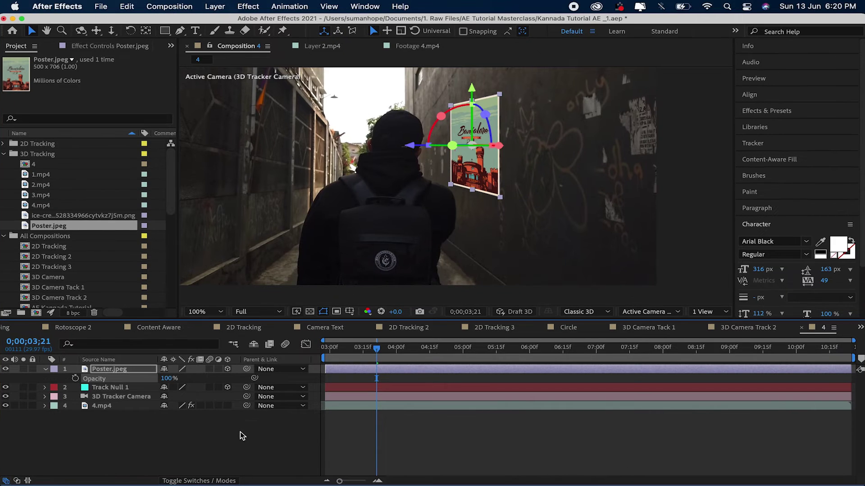
click(242, 436)
key(super+shift+z)
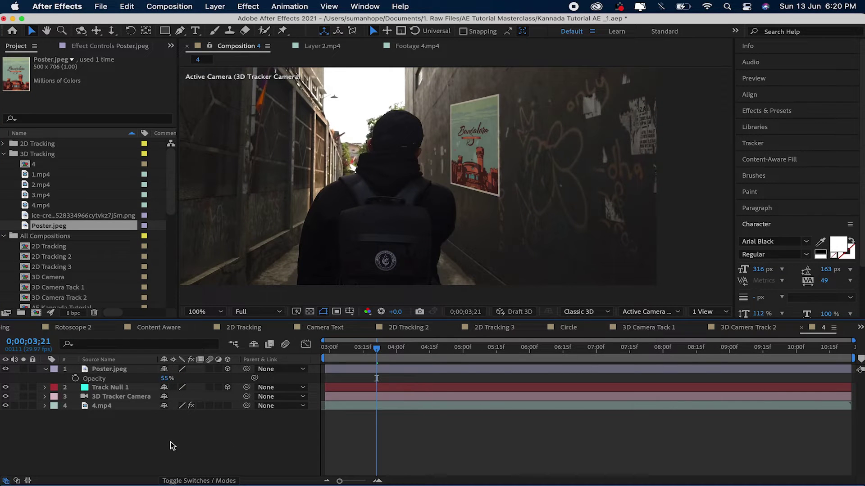
drag(378, 342, 221, 349)
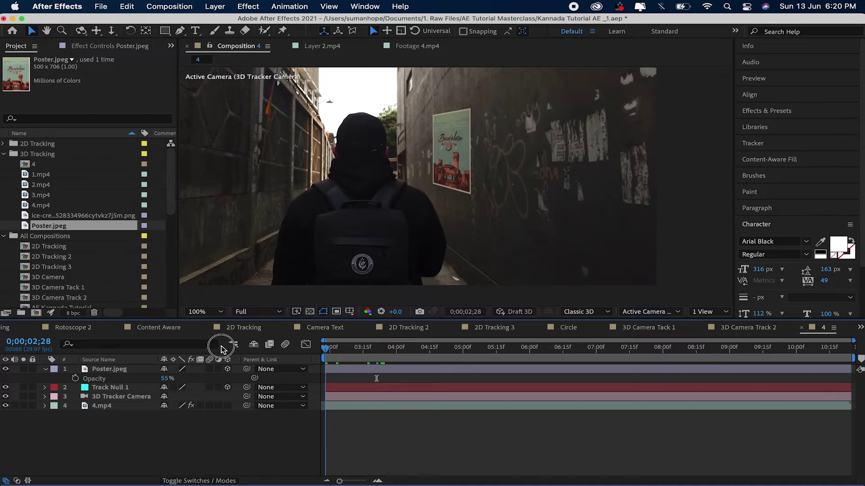
key(space)
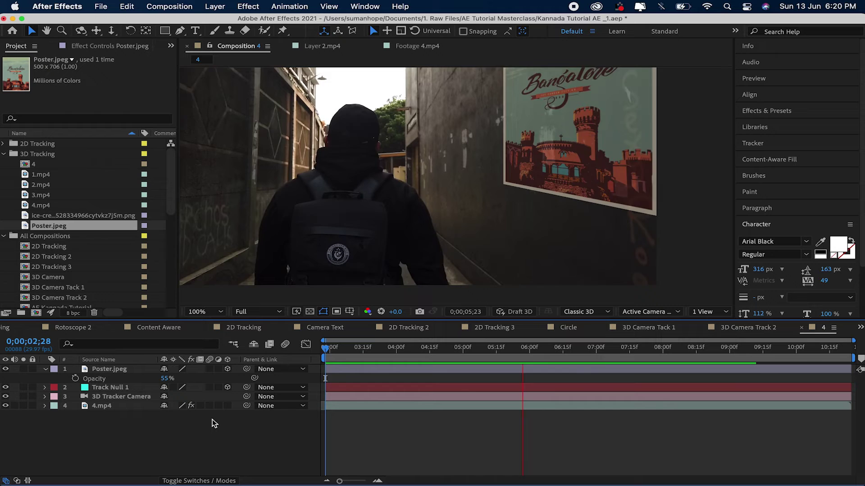
drag(446, 350, 394, 358)
click(119, 371)
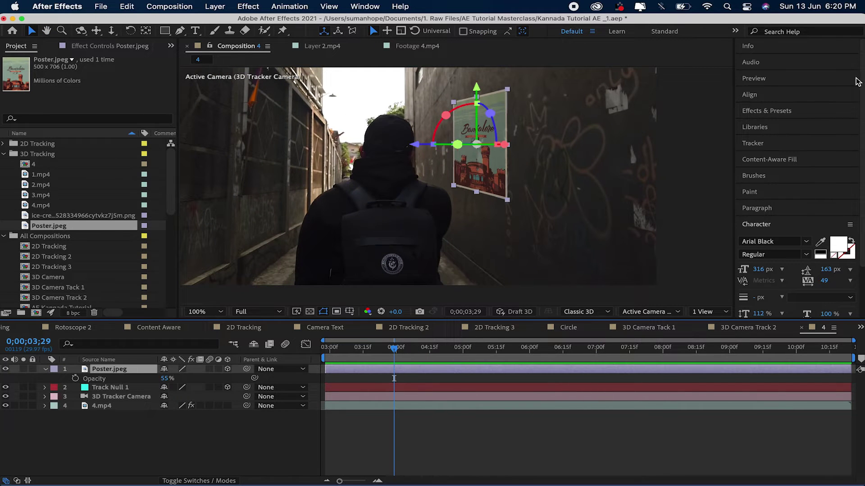
Search effects for 'blur' and apply Gaussian Blur (Legacy) to Poster.jpeg.
click(771, 111)
click(777, 124)
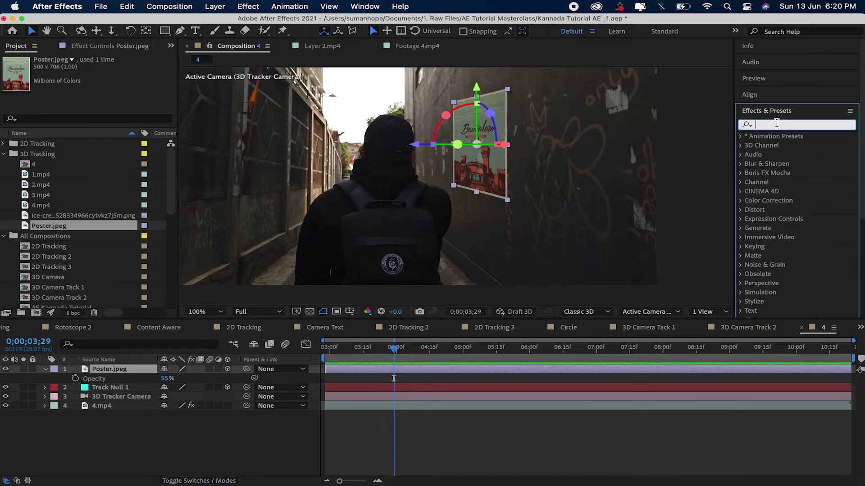
text(blur)
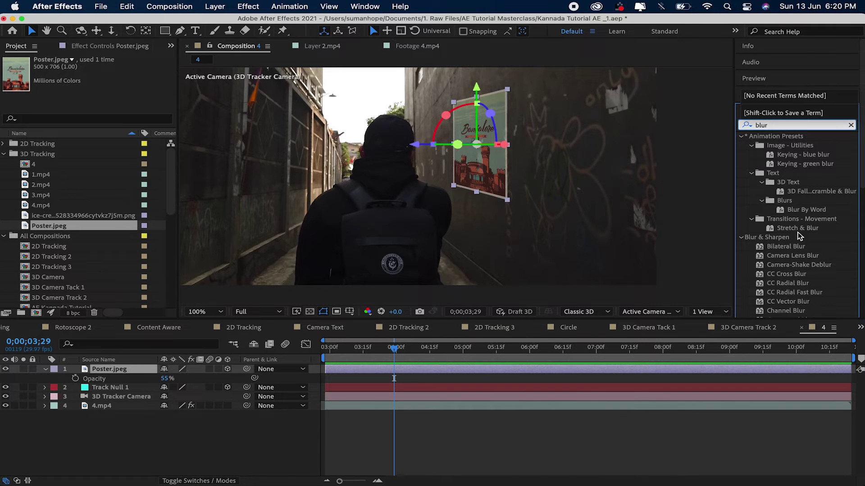
scroll(797, 234, down, 5)
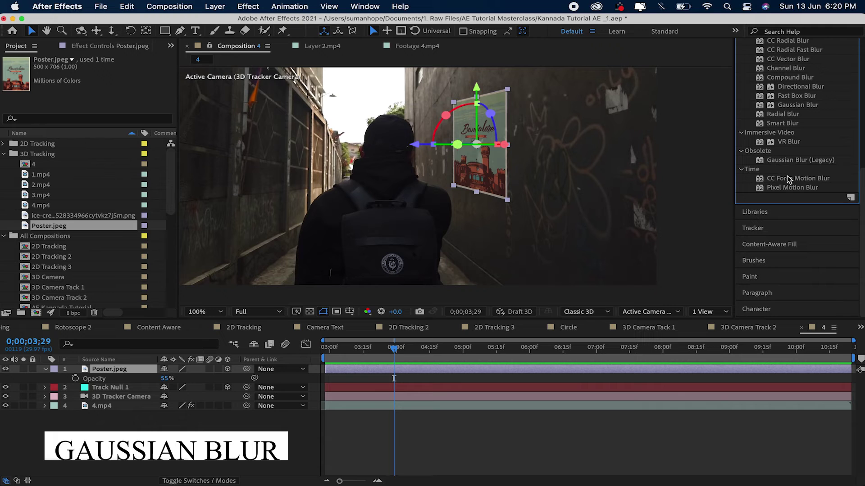
drag(791, 161, 110, 376)
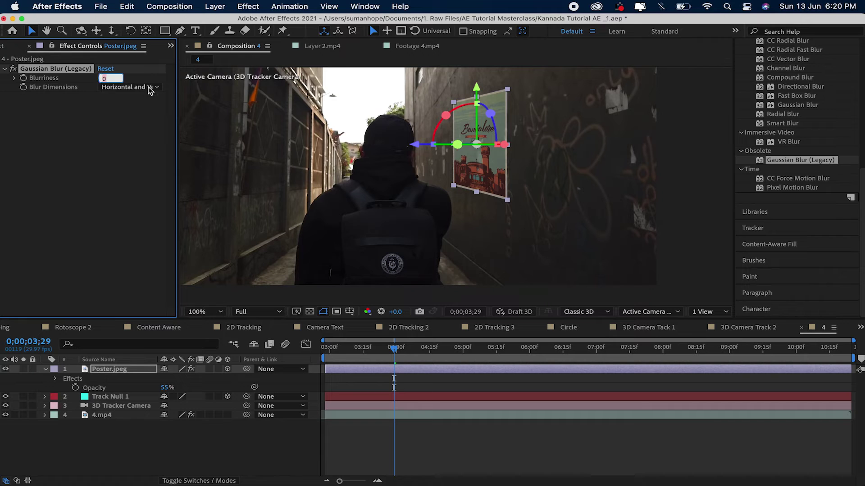
Set Blurriness to 4.0 and zoom in to check the poster's softness.
text(2)
key(Return)
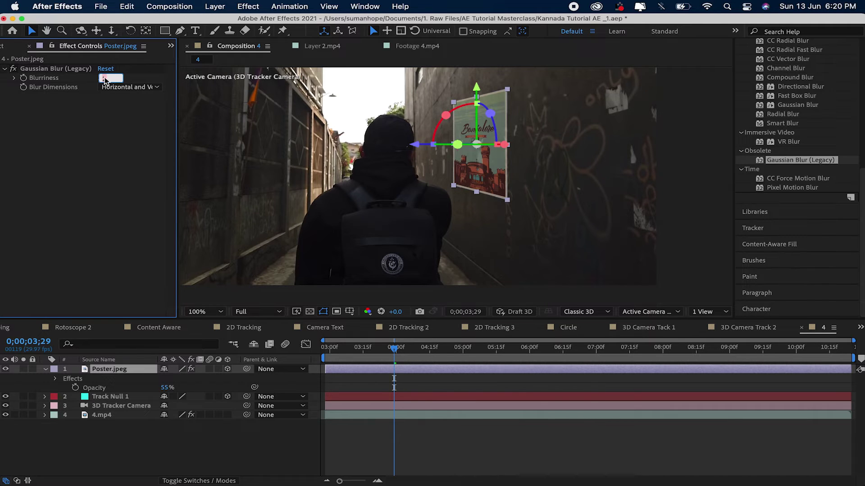
key(Return)
scroll(466, 126, up, 4)
key(space)
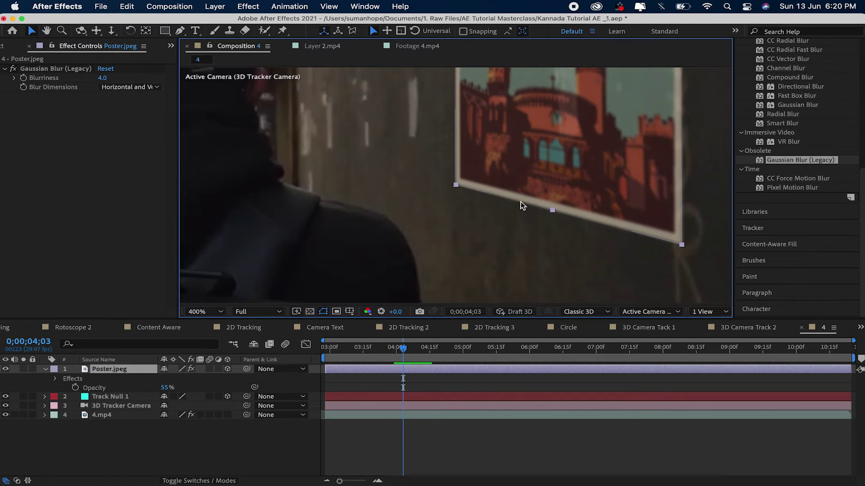
scroll(522, 201, down, 4)
scroll(506, 196, up, 2)
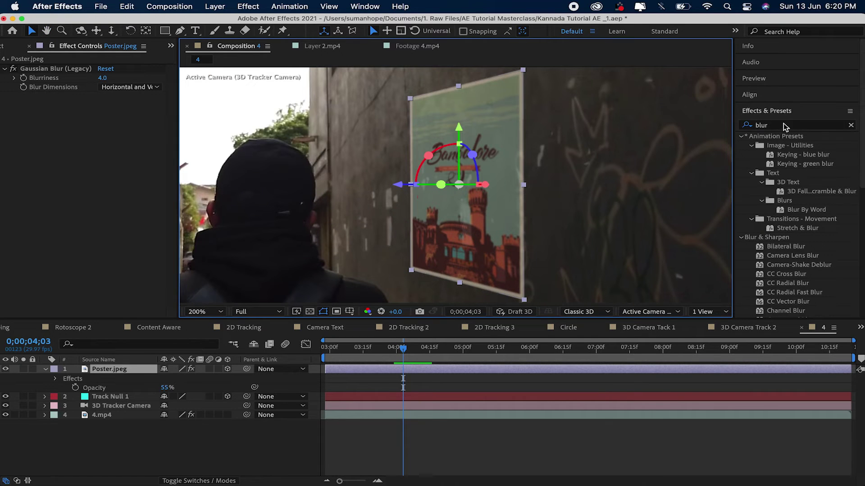
click(708, 134)
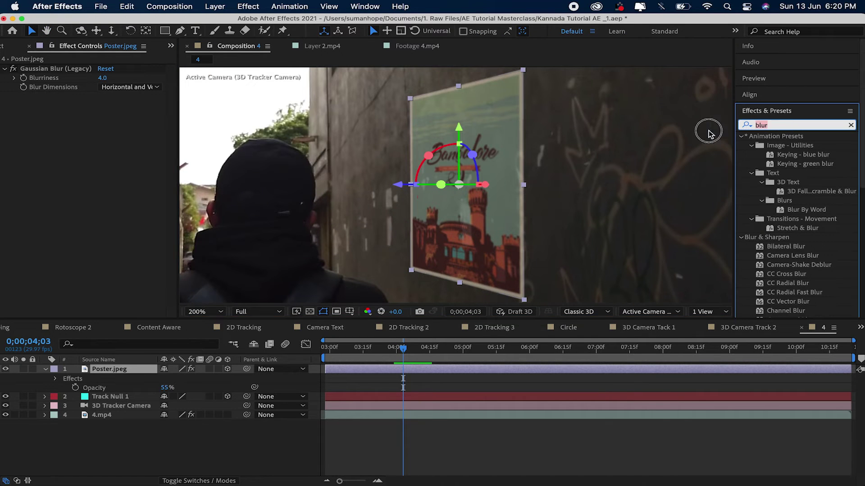
Apply a Drop Shadow to Poster.jpeg and turn its Direction to -298°.
text(drop)
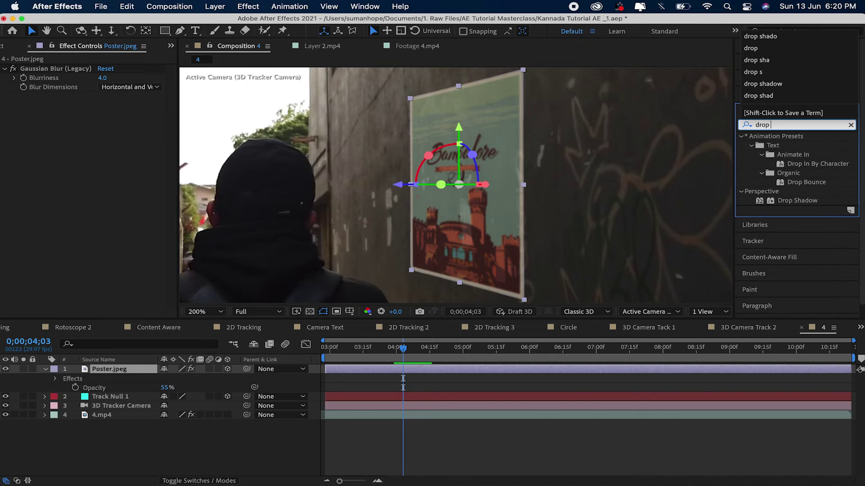
drag(805, 201, 131, 368)
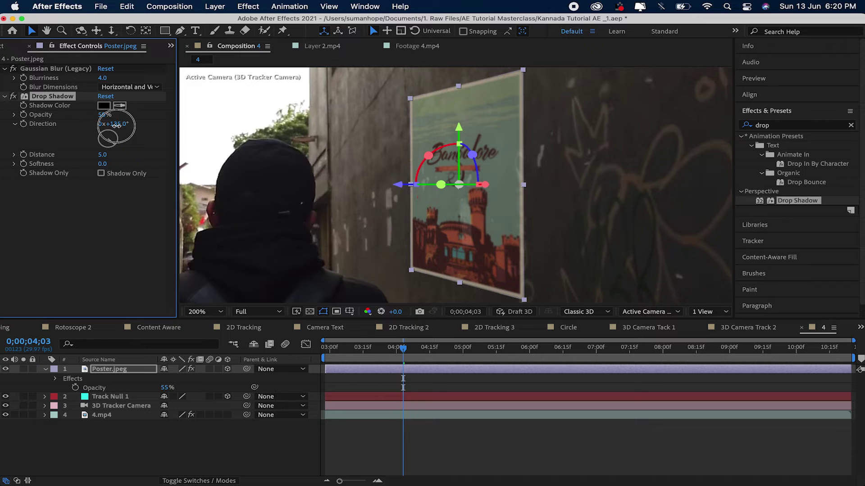
mouse_move(116, 126)
mouse_down()
mouse_move(137, 125)
mouse_move(129, 130)
mouse_up()
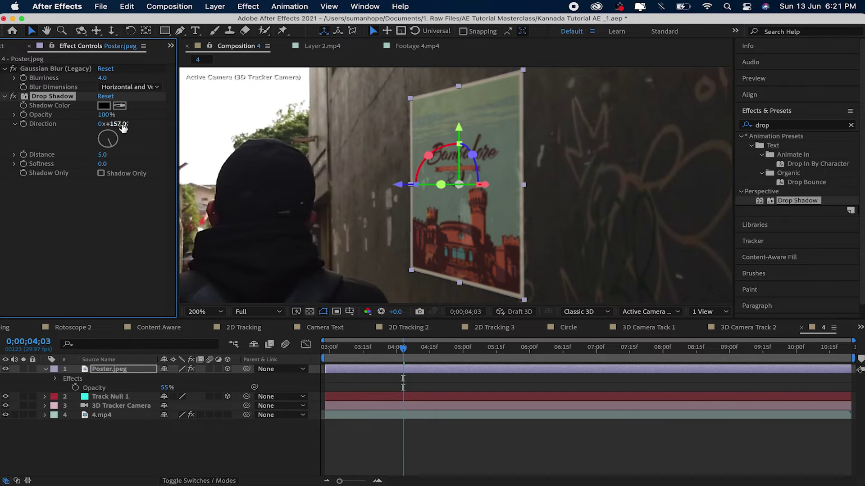
drag(123, 128, 178, 153)
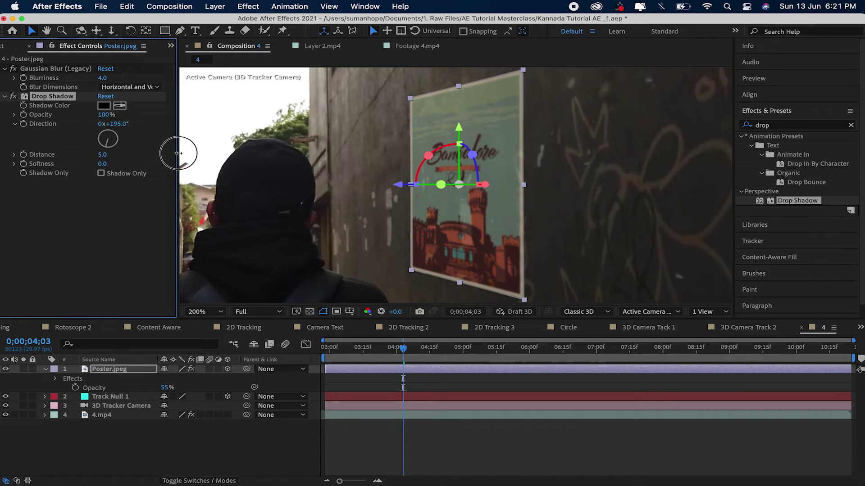
scroll(483, 185, up, 3)
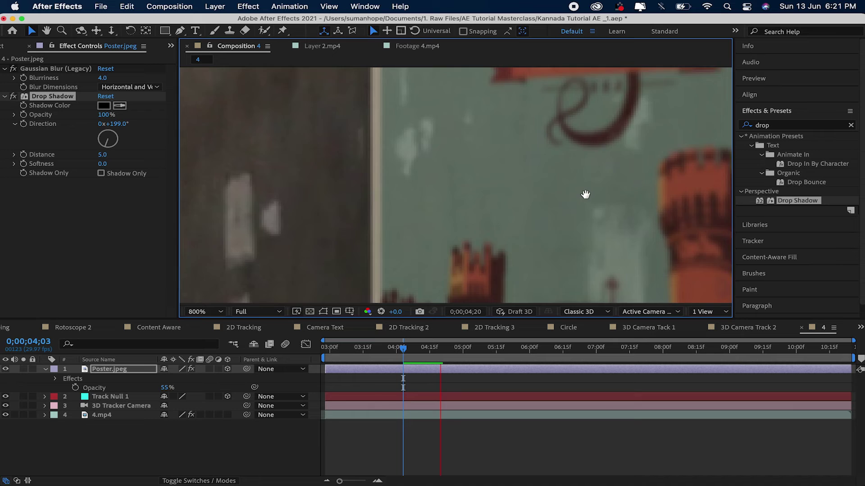
key(h)
drag(631, 231, 397, 170)
key(v)
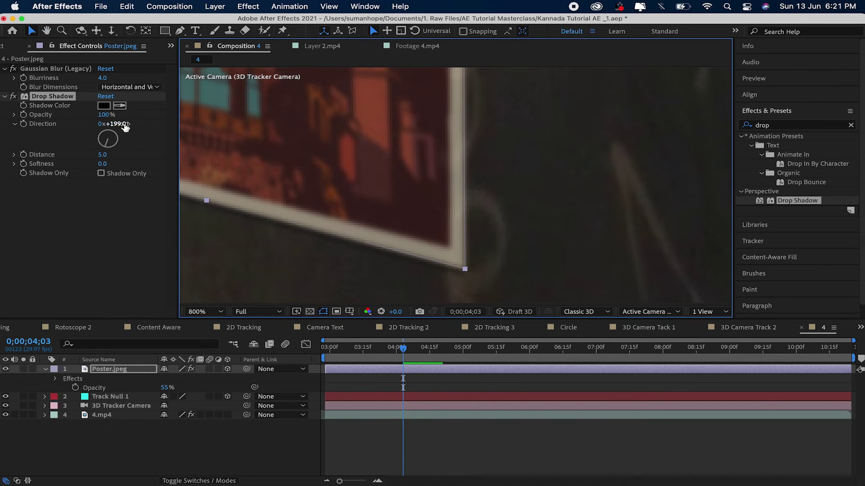
mouse_move(111, 145)
mouse_down()
mouse_move(128, 133)
mouse_move(124, 103)
mouse_move(58, 106)
mouse_move(105, 151)
mouse_move(96, 182)
mouse_move(112, 140)
mouse_move(105, 132)
mouse_move(117, 144)
mouse_up()
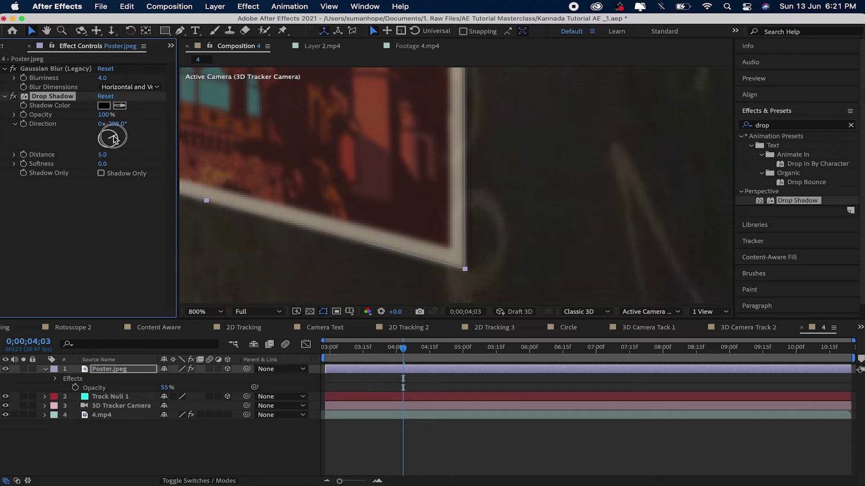
Toggle Gaussian Blur to compare, set shadow Softness to 53, and preview the result.
click(15, 70)
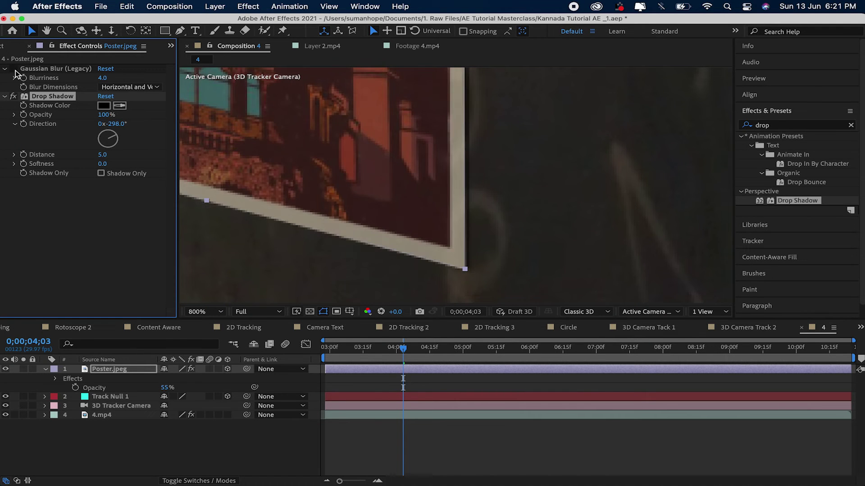
click(15, 70)
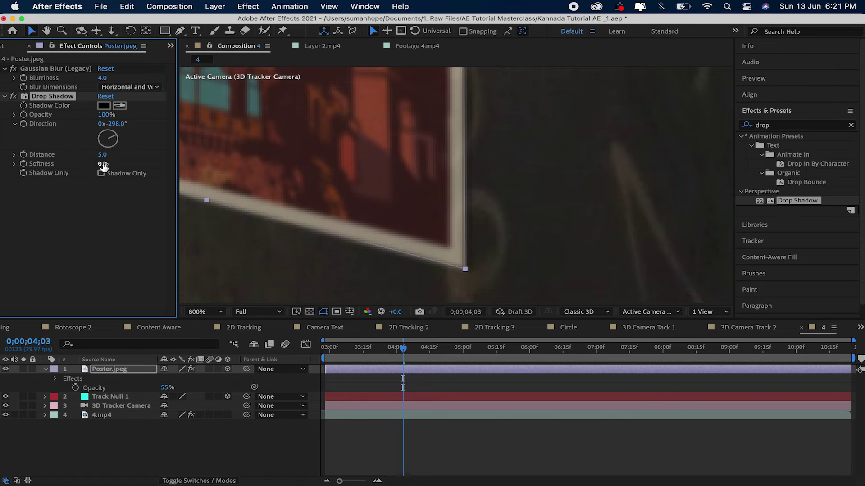
drag(103, 164, 136, 167)
scroll(590, 198, down, 2)
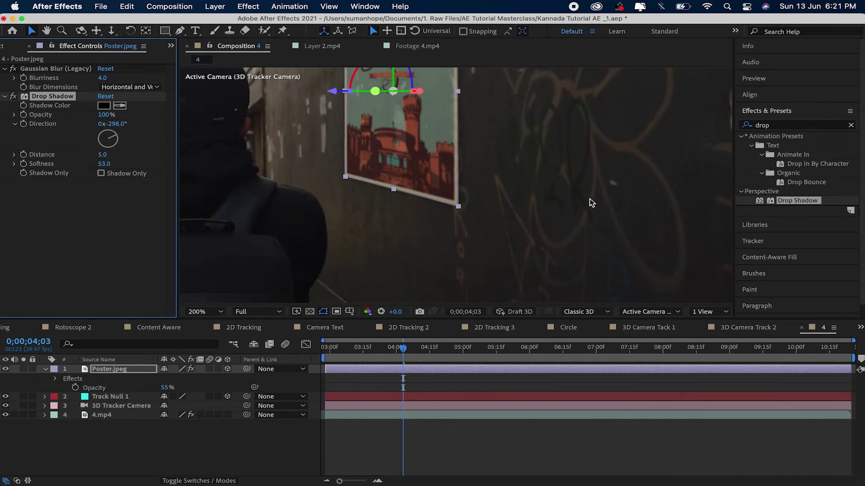
scroll(444, 150, down, 1)
key(space)
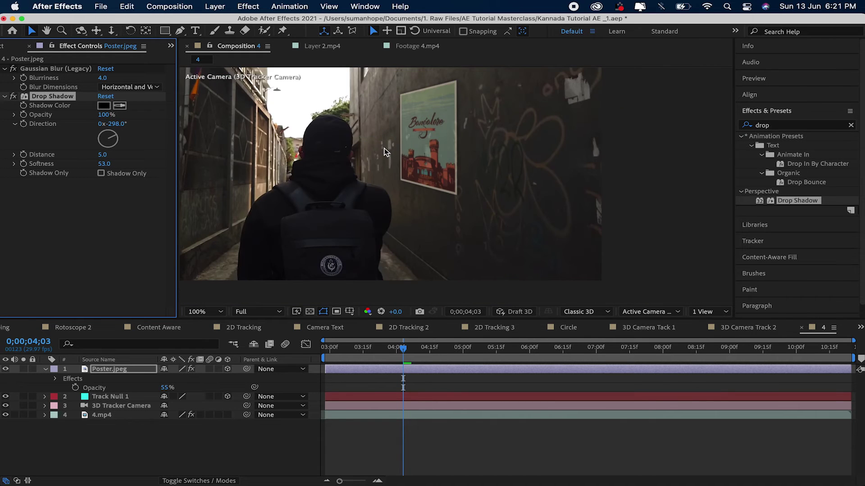
key(space)
key(space)
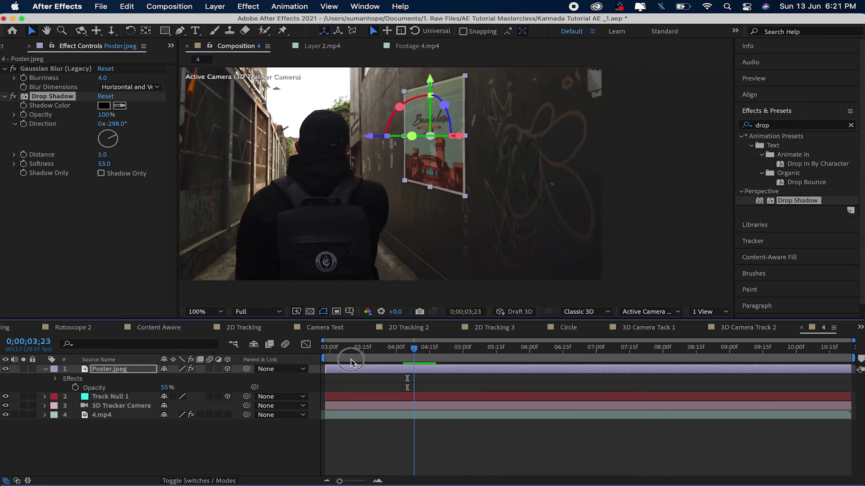
Create a new text layer in the alley shot reading 'Kannada'.
click(219, 446)
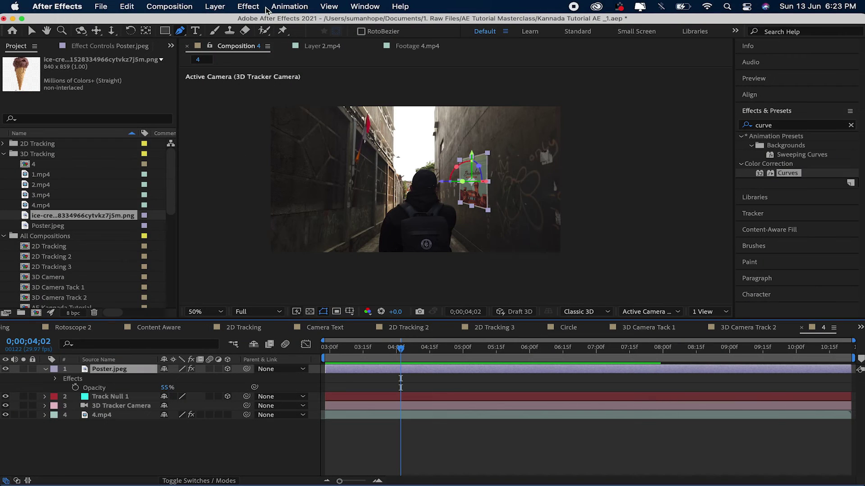
click(197, 31)
click(485, 152)
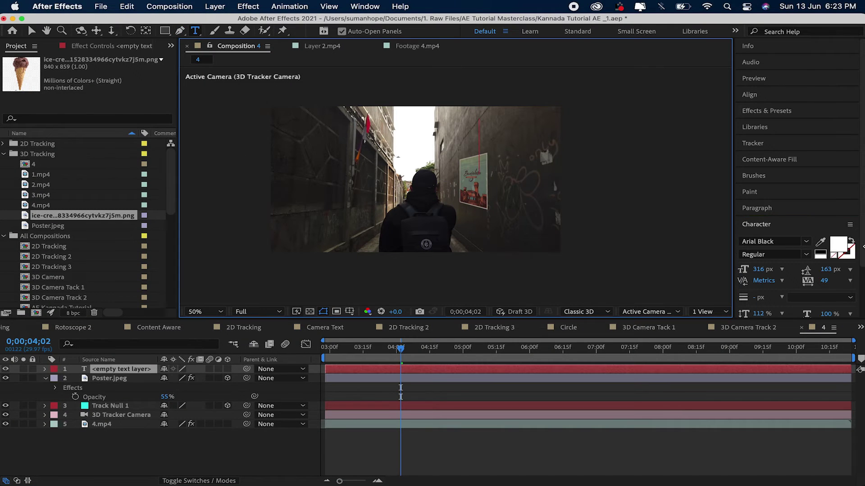
text(Kannada)
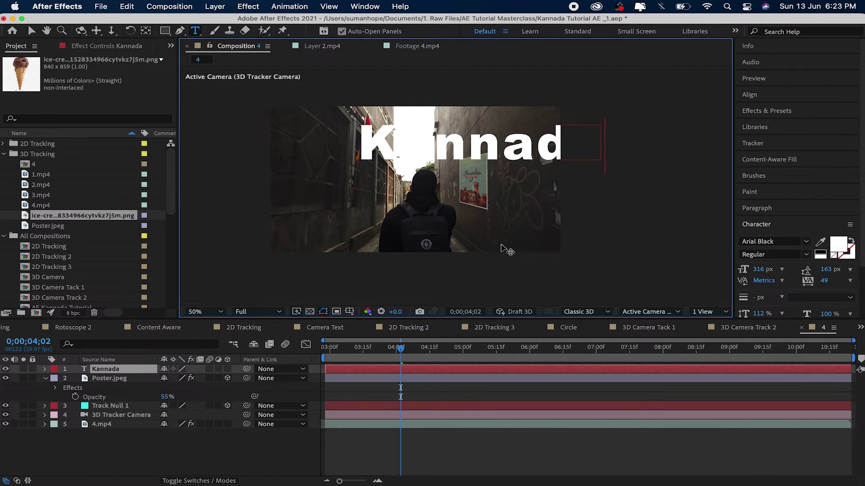
key(Escape)
key(v)
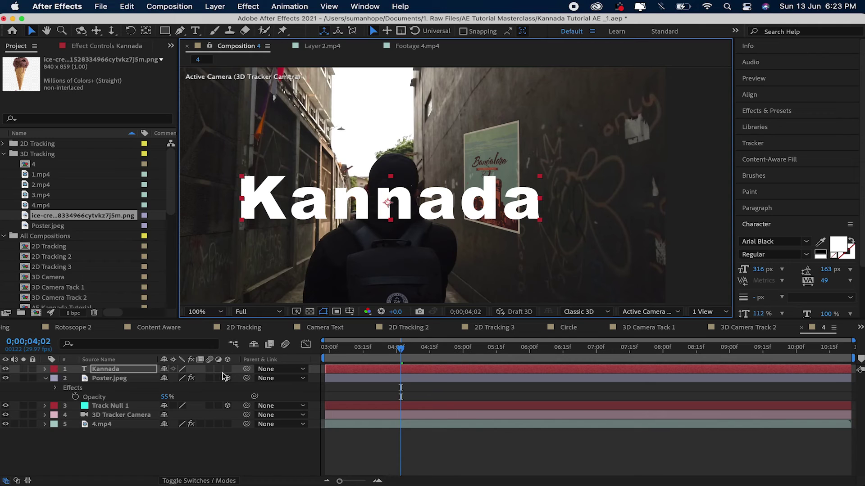
Make the Kannada text layer 3D and preview it from the start, checking later frames.
click(227, 369)
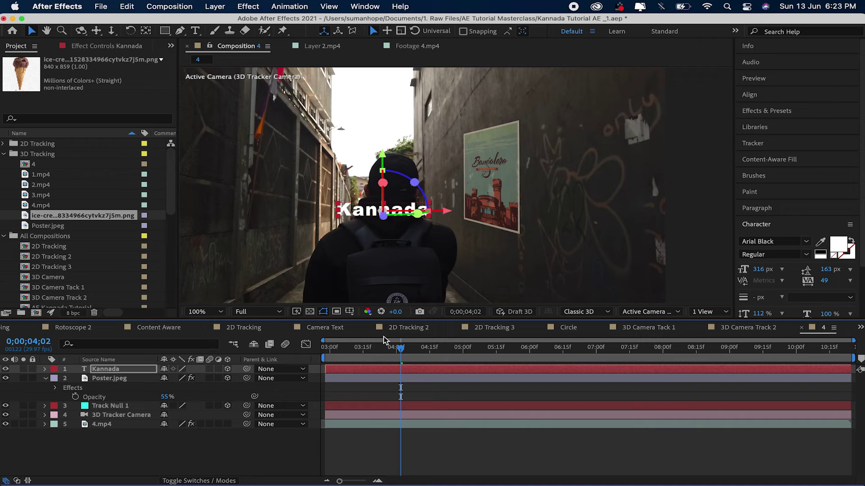
key(Home)
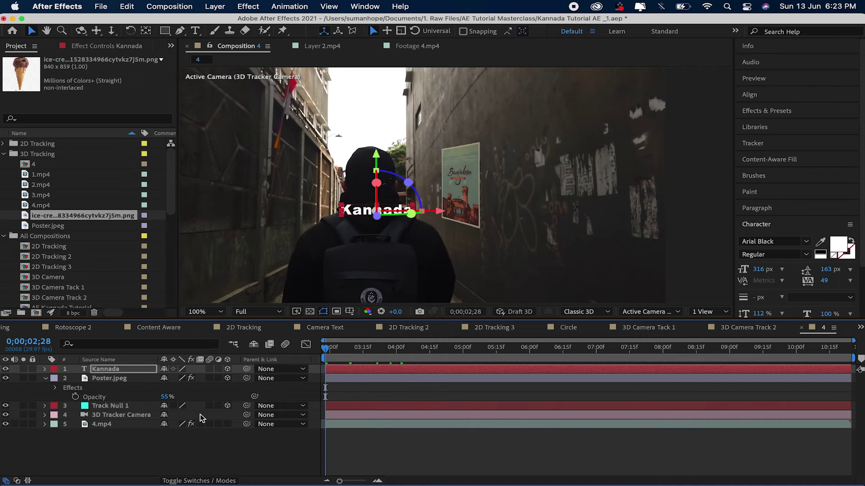
click(270, 439)
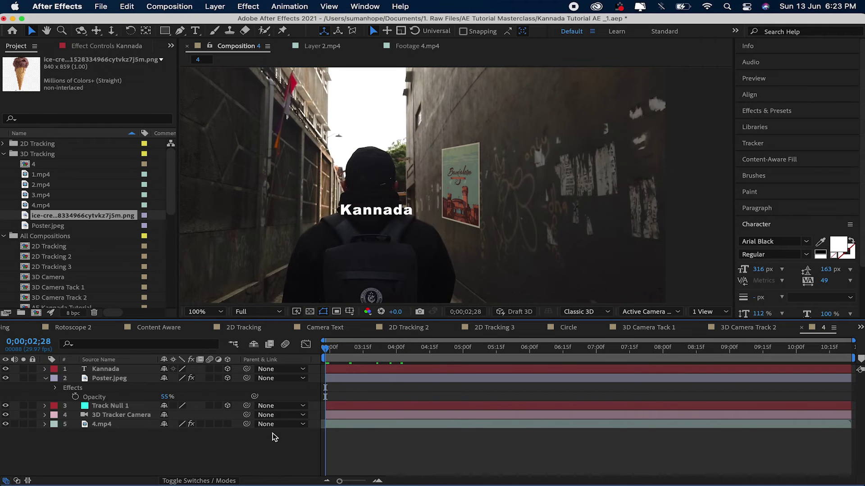
key(space)
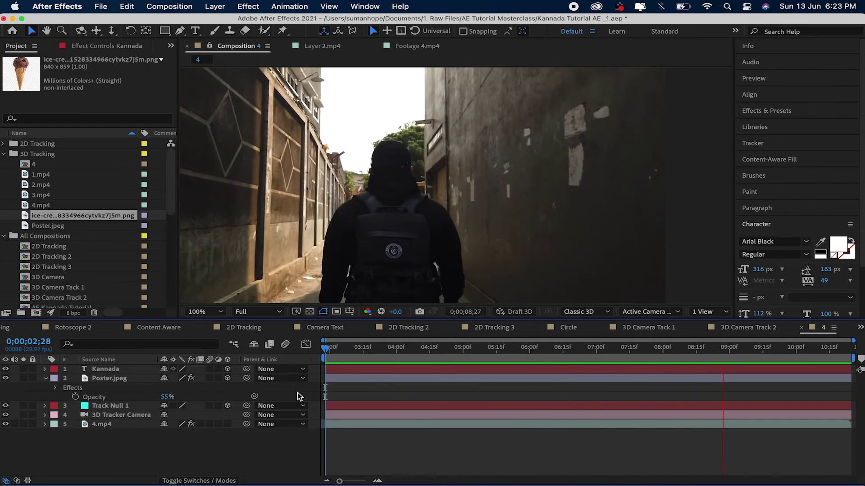
drag(433, 347, 583, 347)
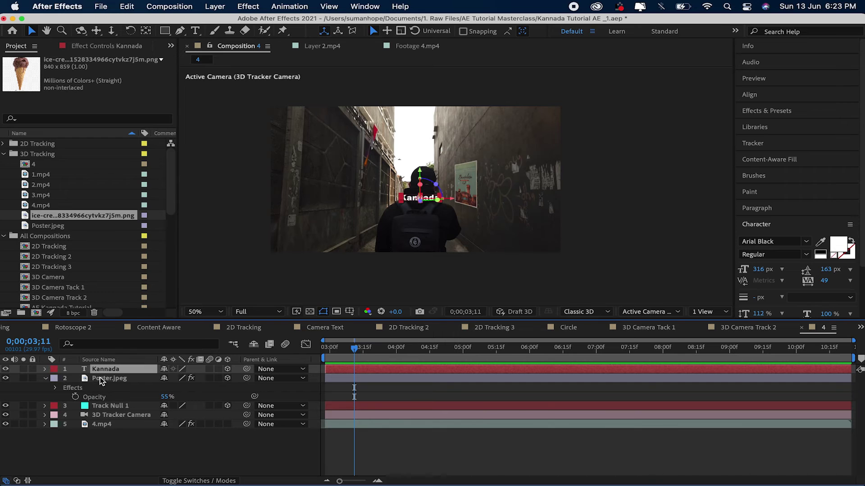
Expand the 3D Tracker Camera's Camera Options and turn Depth of Field on.
click(106, 416)
click(45, 415)
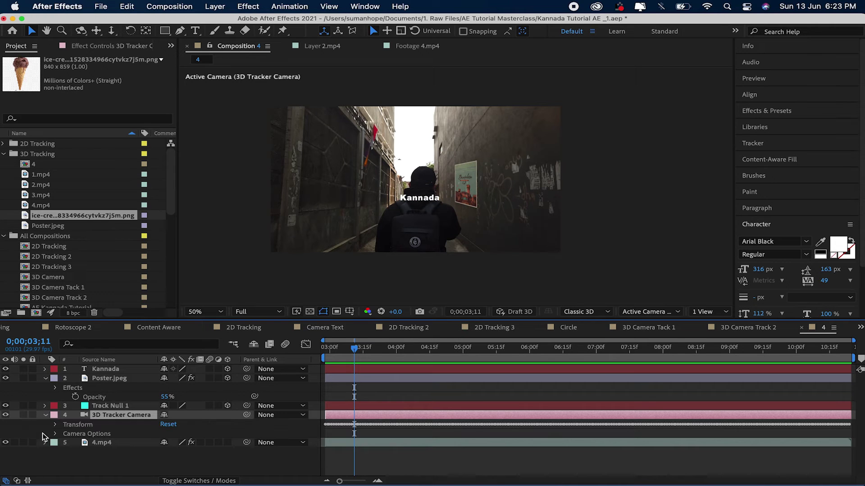
click(55, 434)
scroll(108, 439, down, 3)
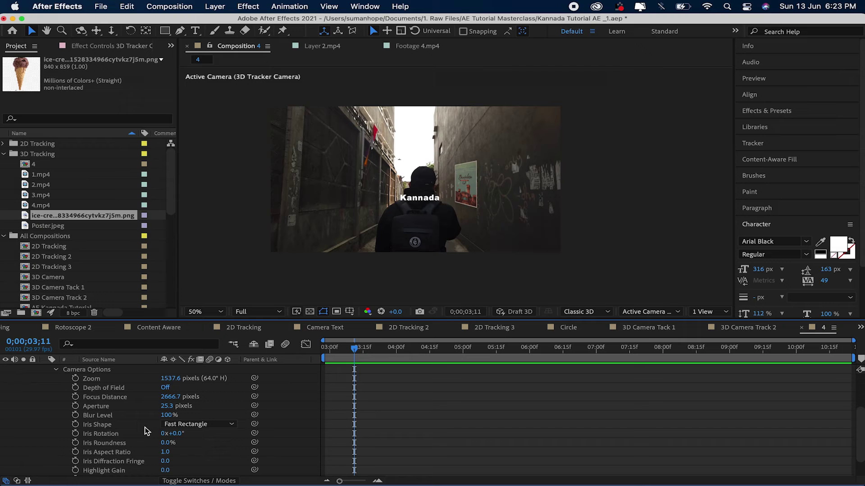
drag(171, 419, 233, 414)
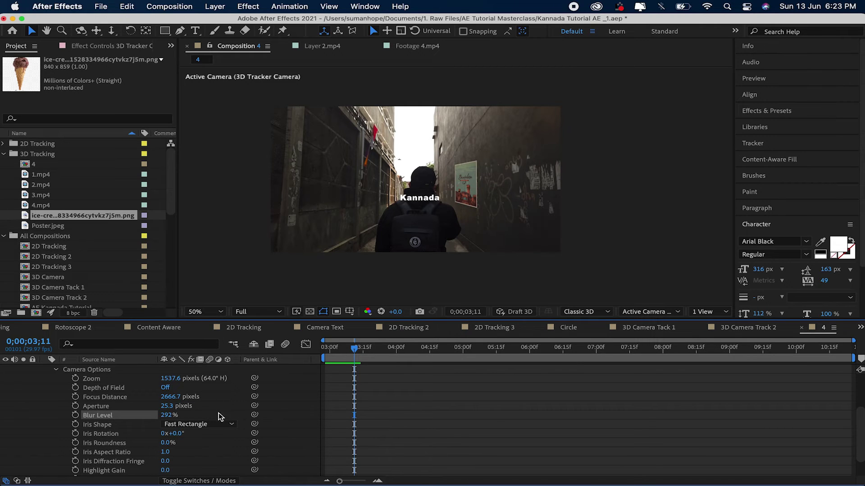
click(165, 389)
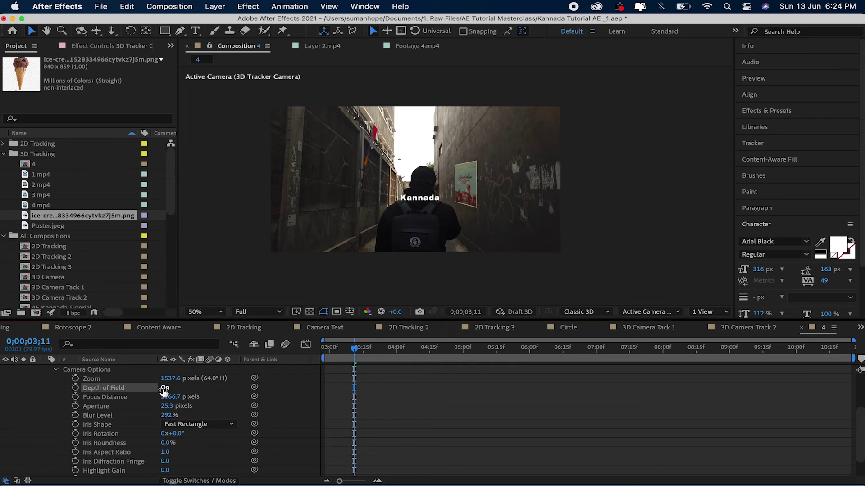
Raise the camera's Blur Level to 590% and preview the blurred close-up text.
drag(376, 355, 646, 357)
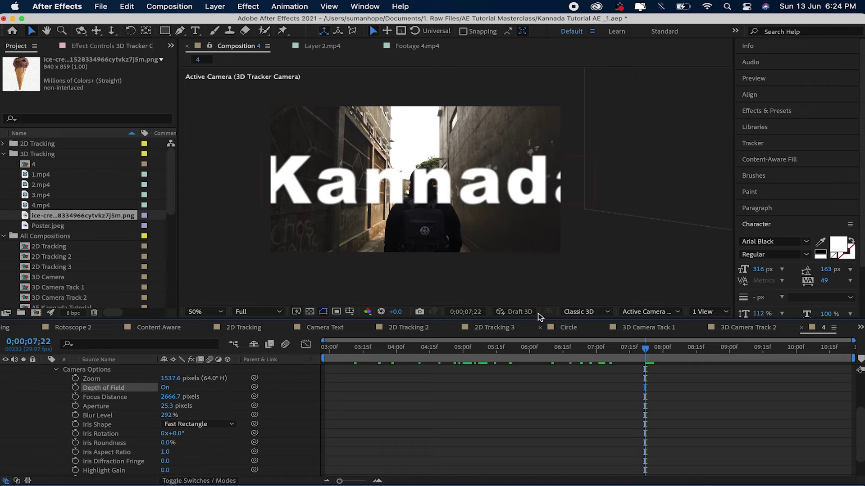
click(166, 417)
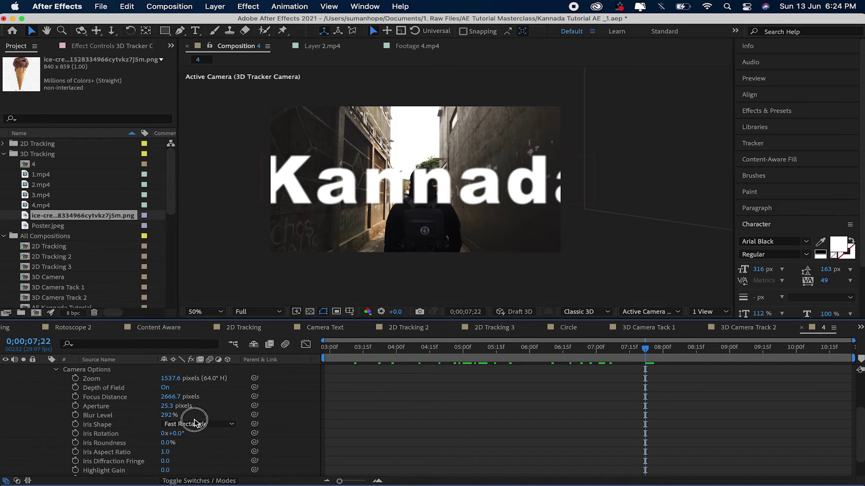
drag(170, 419, 333, 401)
key(Home)
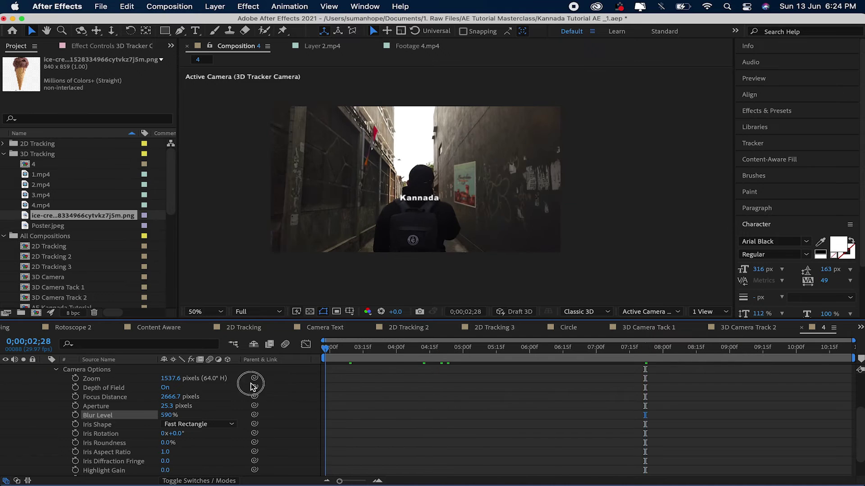
key(space)
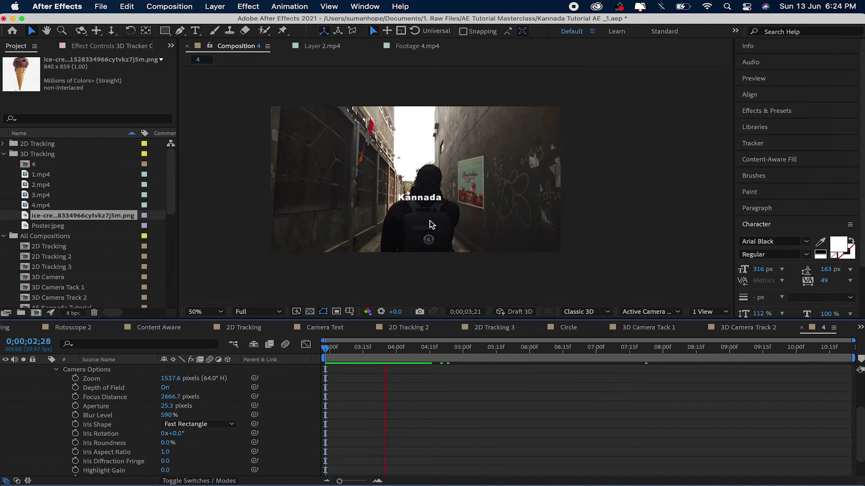
key(period)
key(comma)
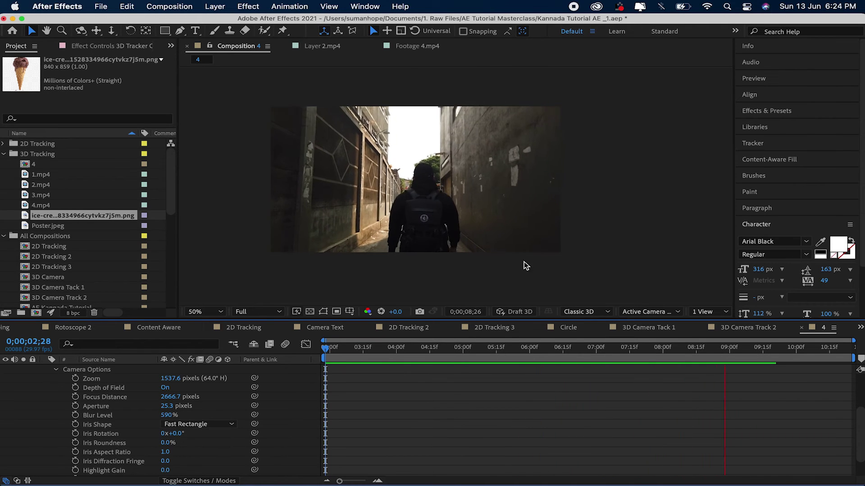
key(space)
key(space)
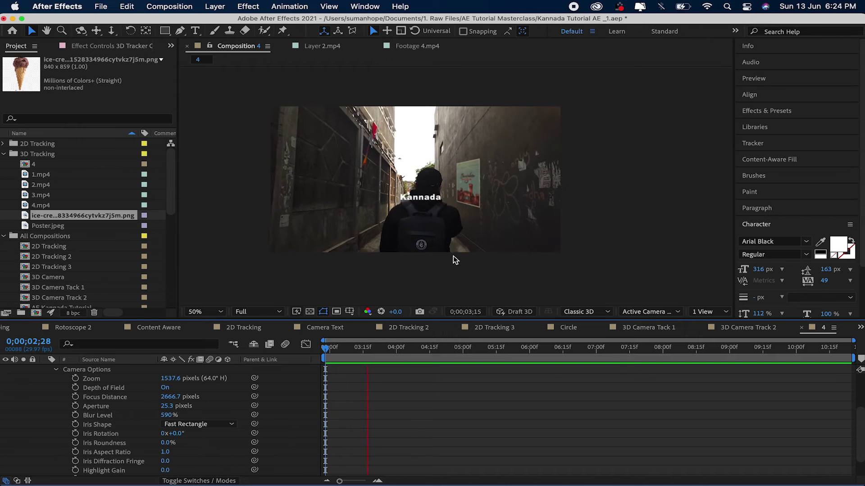